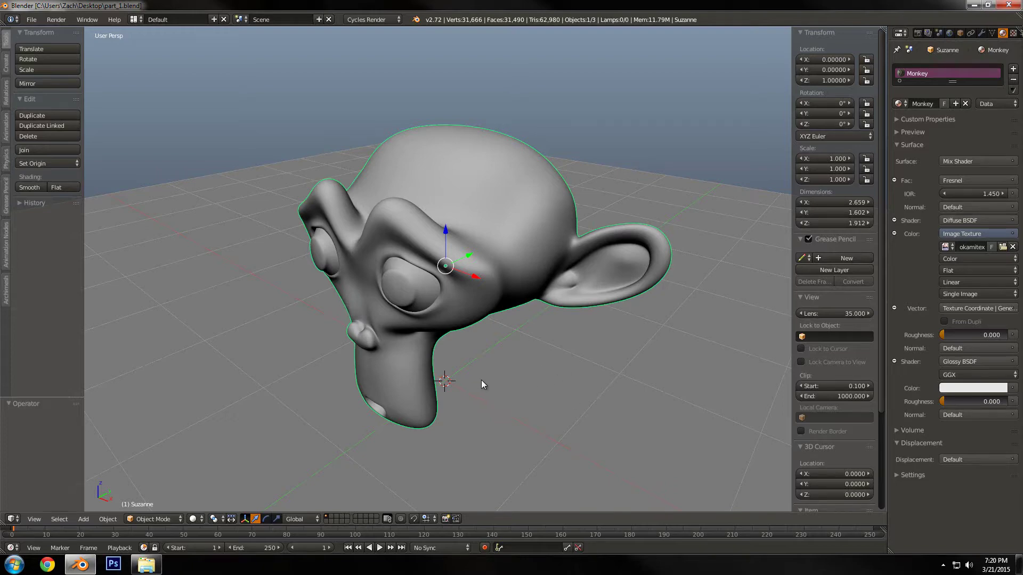
- Switch the 3D viewport's shading to Rendered
key("z")
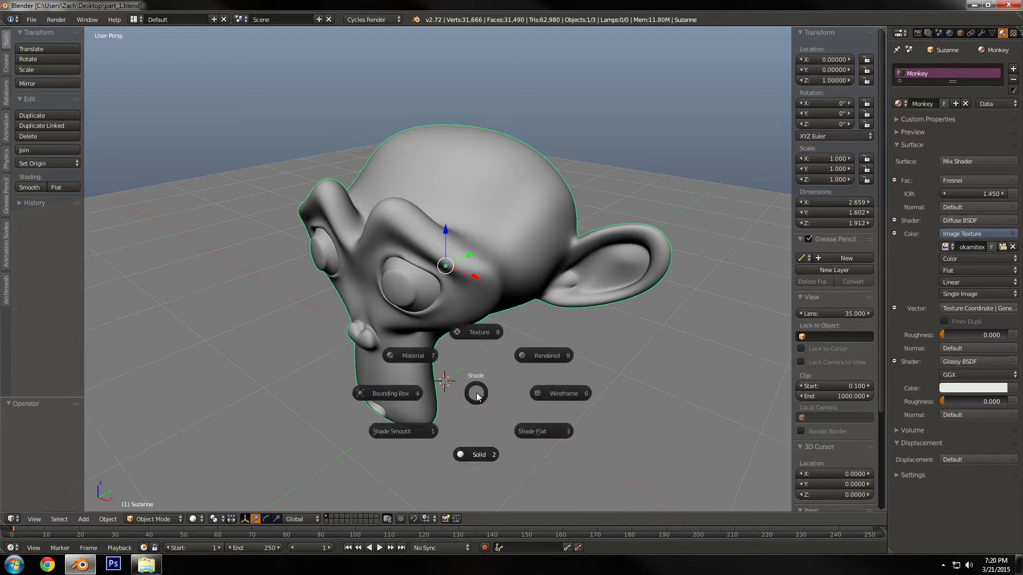
left_click(541, 356)
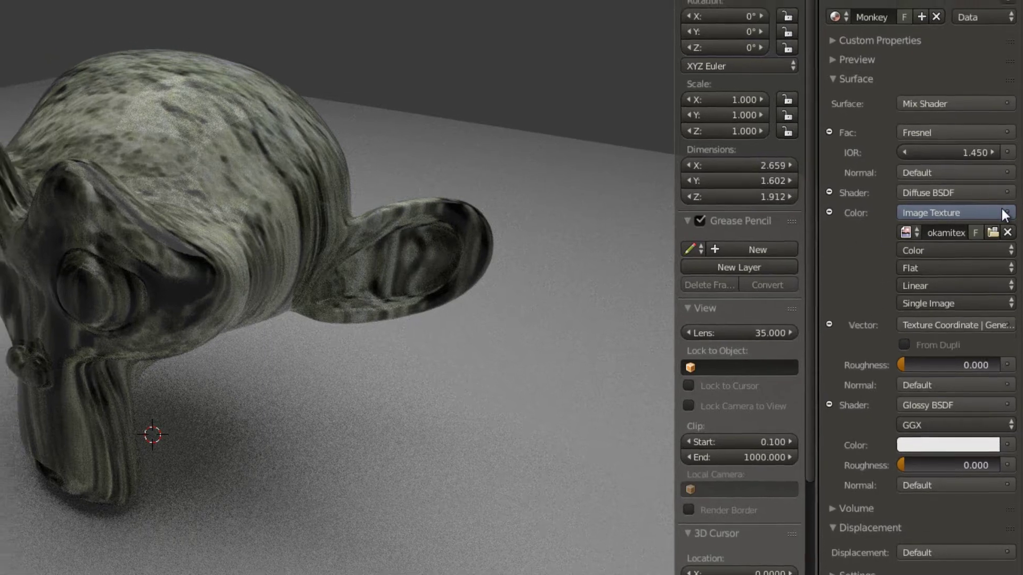
- Feed the Diffuse BSDF color through RGB Curves from an Image Texture using the existing okamitex image and Generated texture coordinates
left_click(1006, 205)
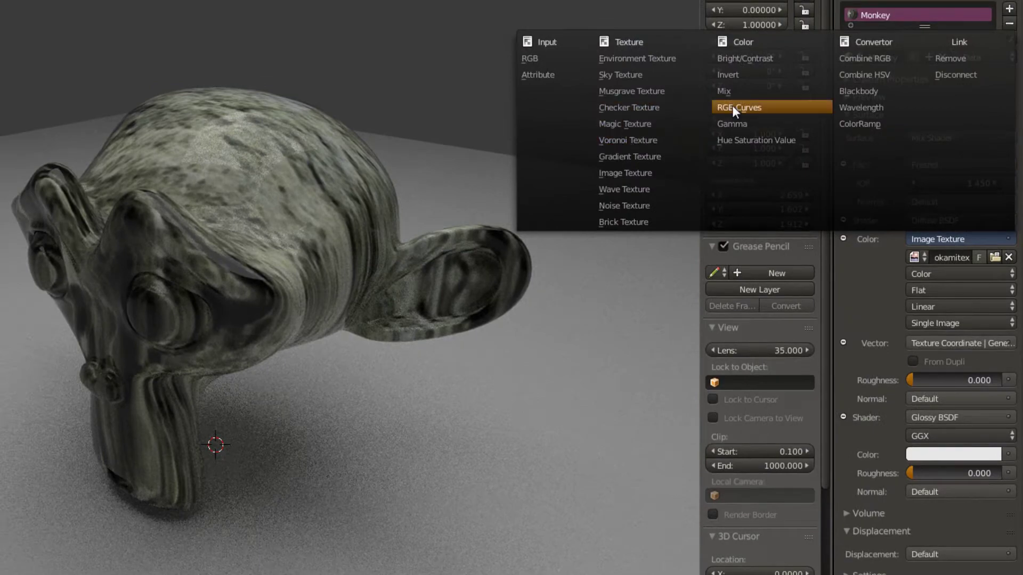
left_click(734, 107)
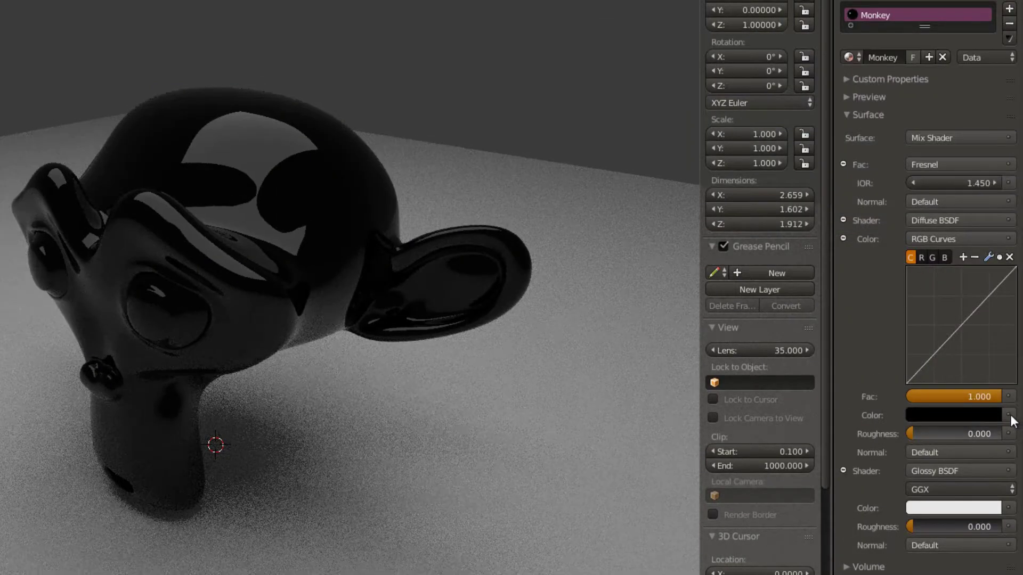
left_click(1009, 415)
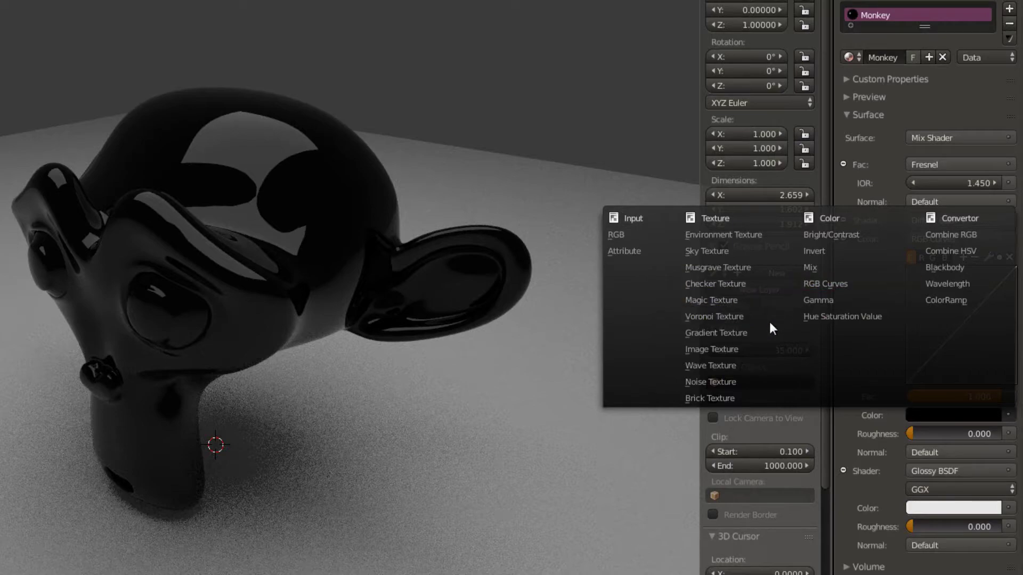
left_click(723, 350)
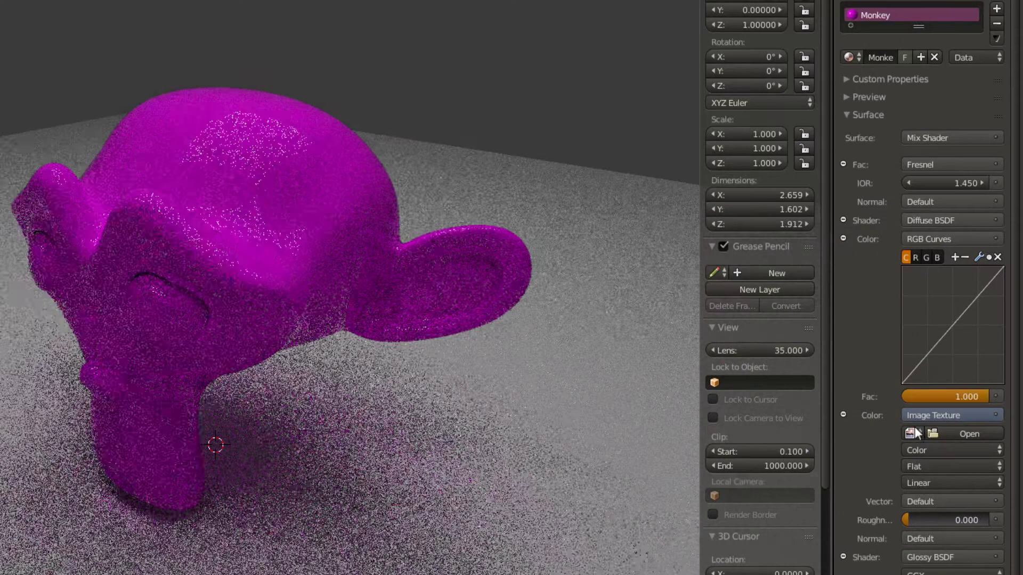
left_click(911, 434)
left_click(867, 456)
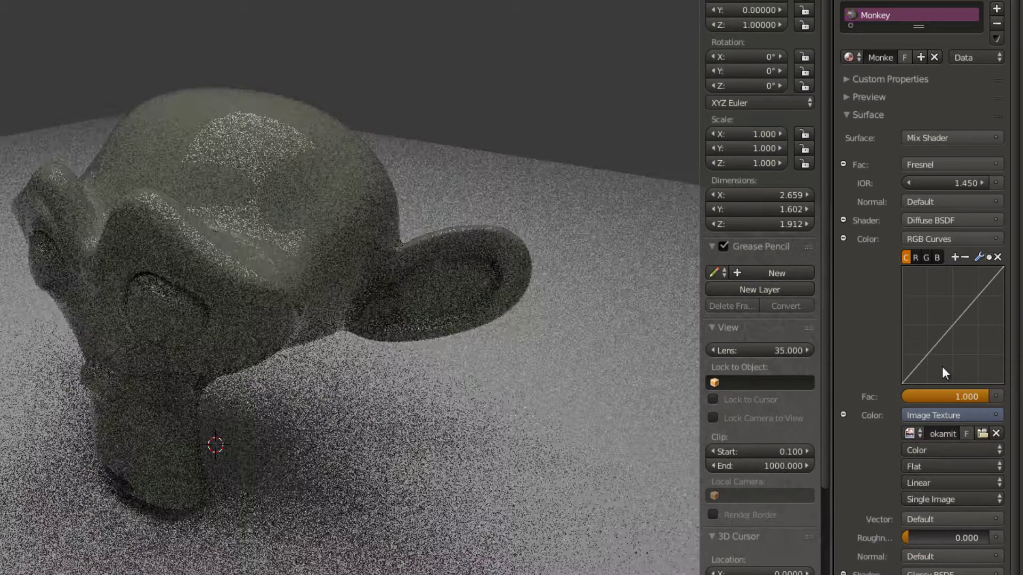
left_click(979, 517)
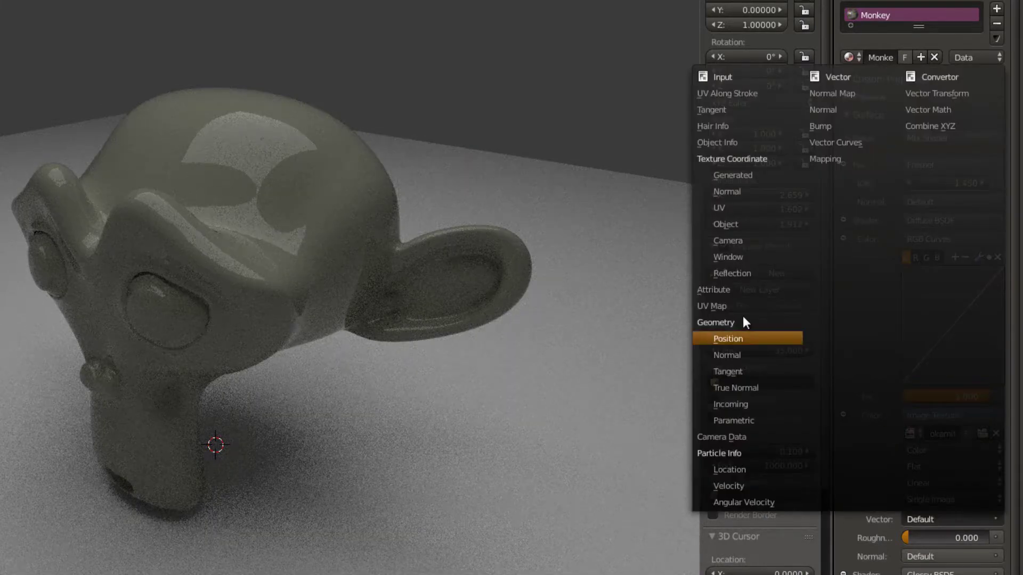
left_click(725, 176)
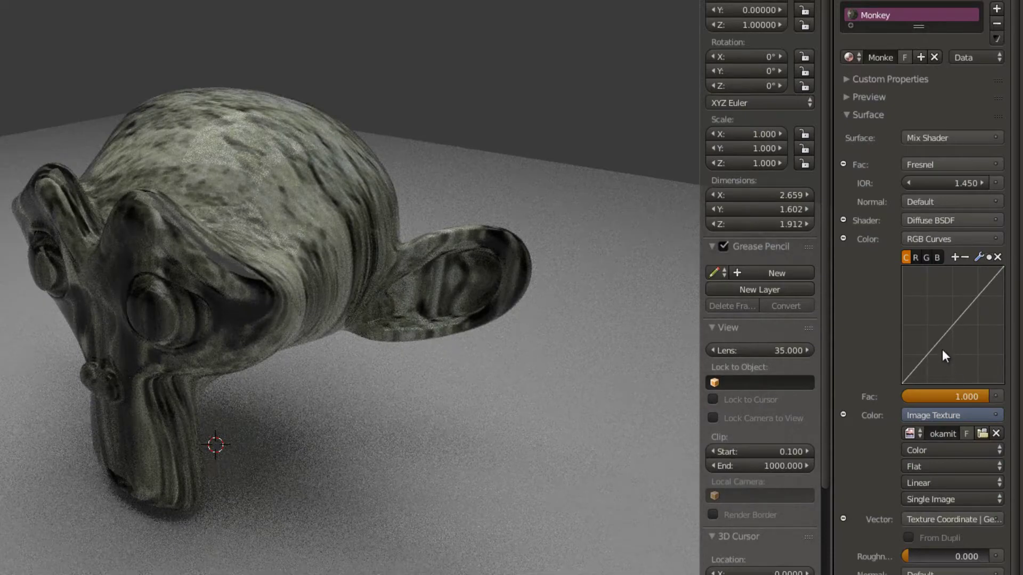
- Shape the RGB curve into a steep S with a lower point near X 0.43, Y 0.225 and an upper point near X 0.61, Y 0.756
left_click_drag(939, 339, 951, 360)
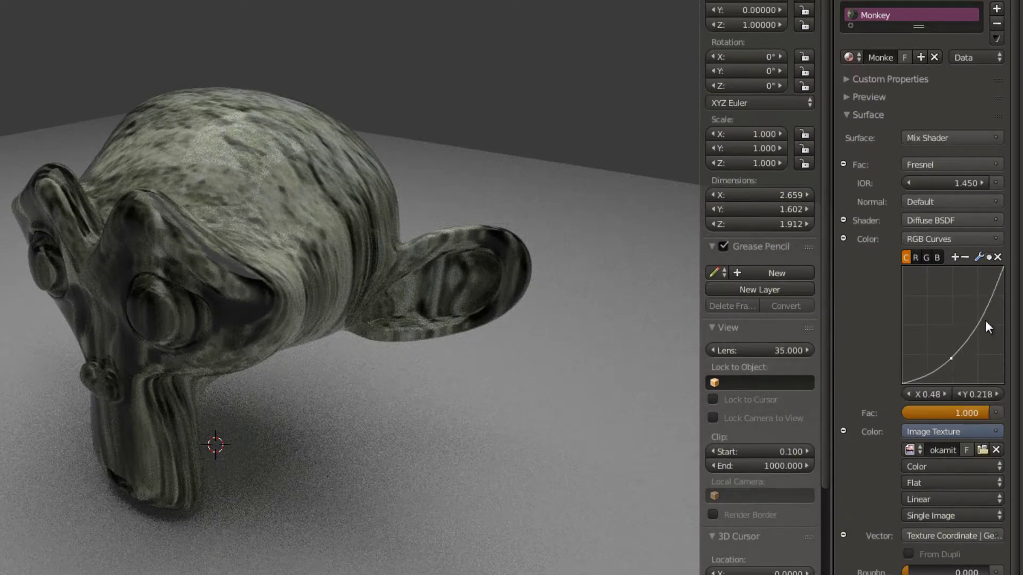
left_click_drag(984, 320, 964, 294)
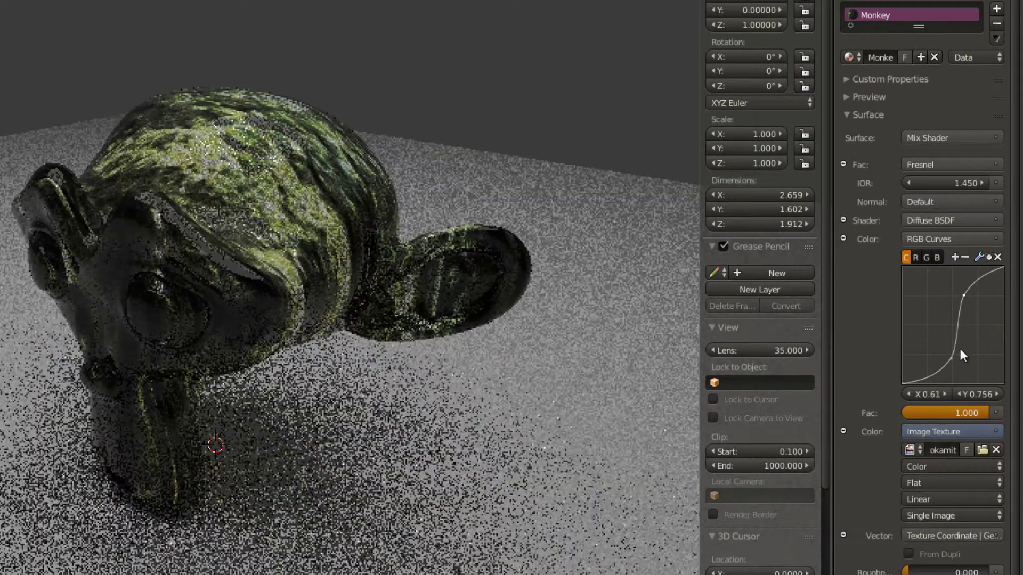
mouse_move(948, 358)
left_mouse_down()
mouse_move(936, 353)
mouse_move(944, 357)
left_mouse_up()
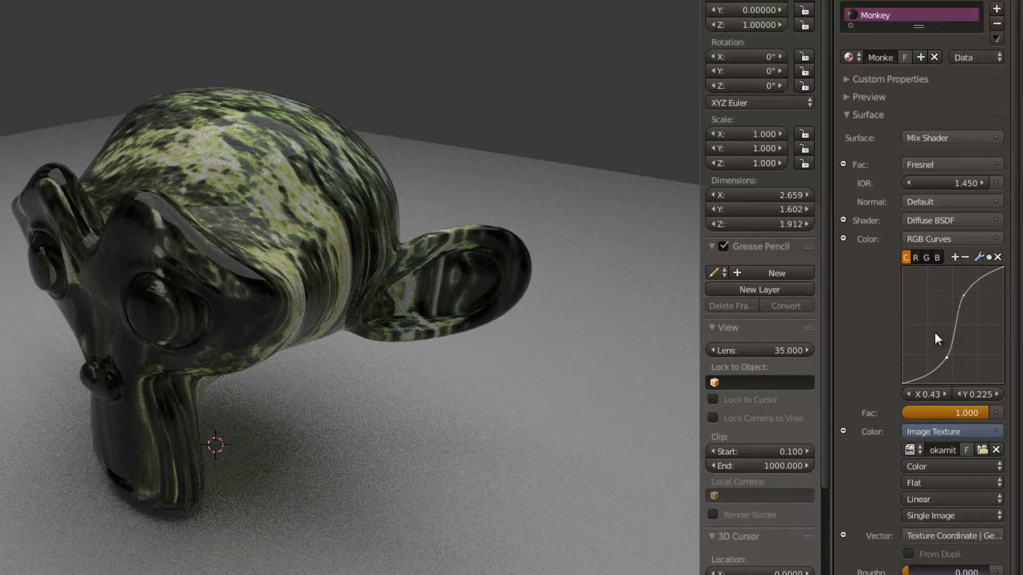
scroll(883, 269, "down", 4)
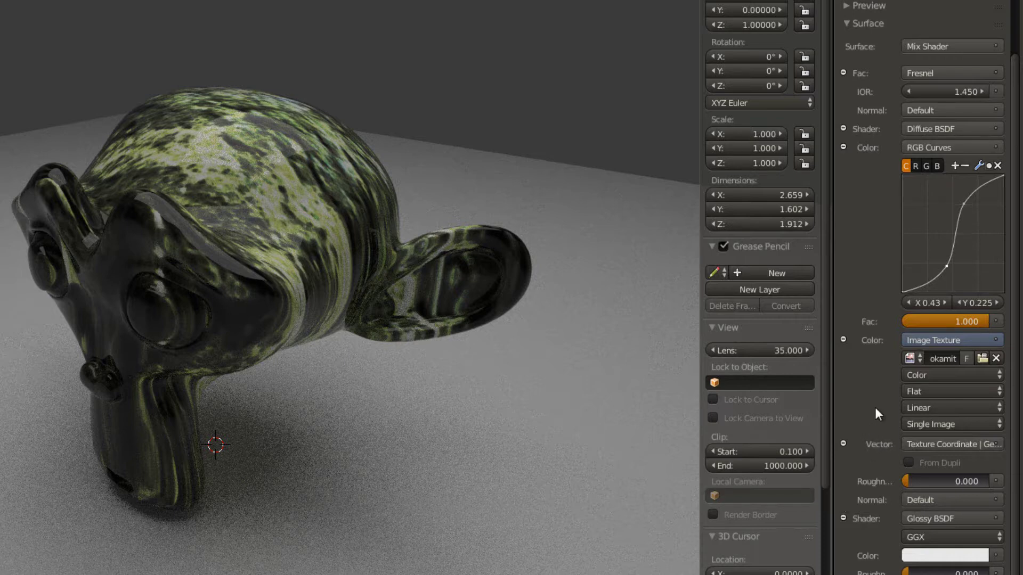
scroll(877, 426, "up", 4)
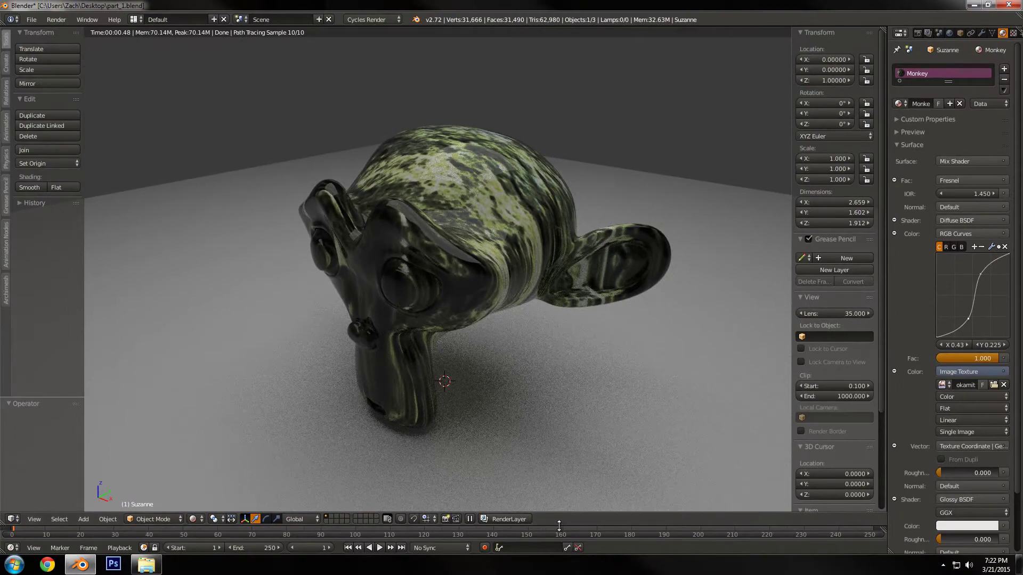
- Enlarge the timeline area and turn it into a Node Editor displaying the Monkey material's shader nodes
left_click_drag(511, 558, 500, 456)
mouse_move(550, 433)
left_mouse_down()
mouse_move(549, 229)
mouse_move(549, 297)
left_mouse_up()
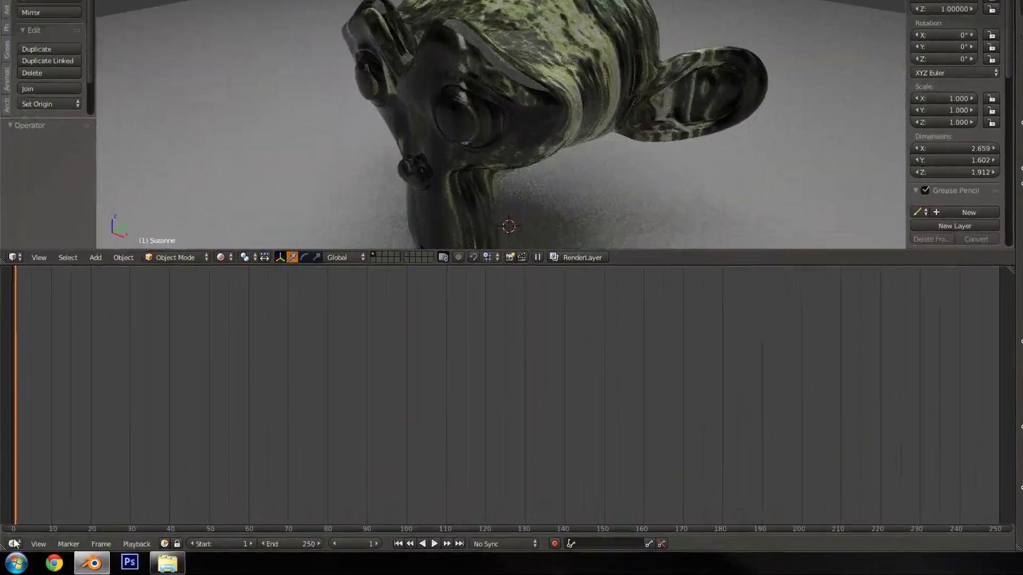
left_click(10, 548)
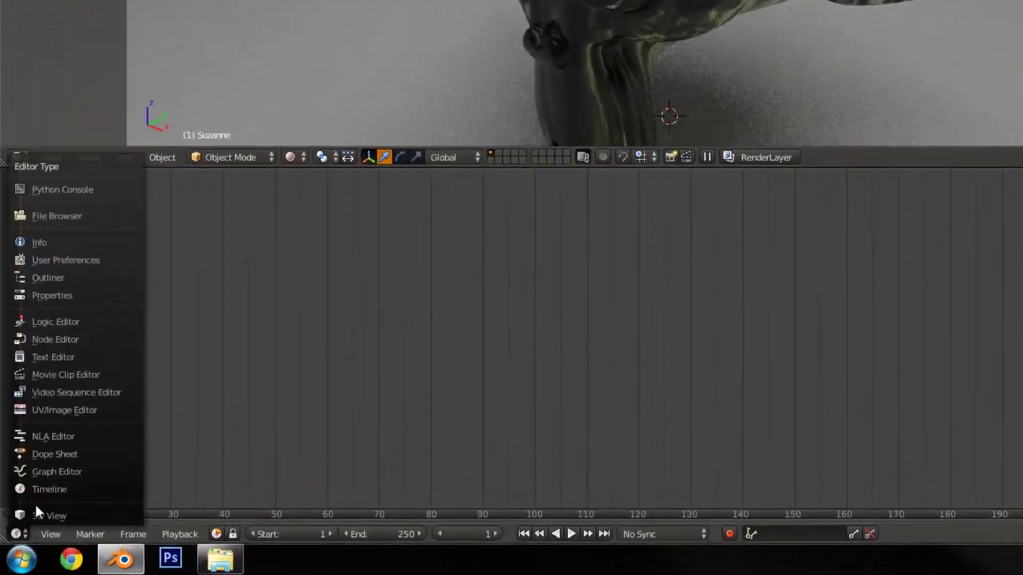
left_click(69, 307)
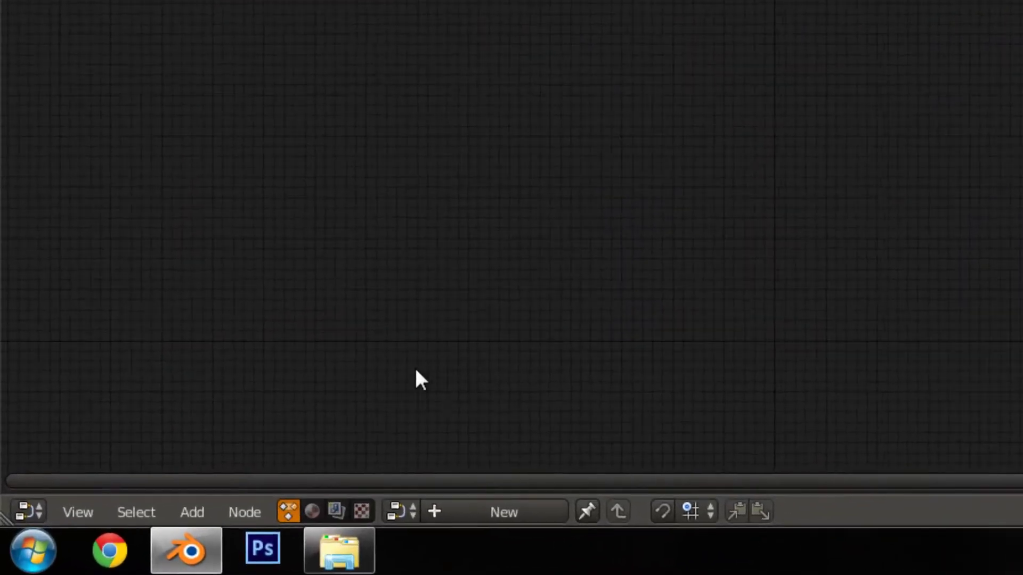
left_click(312, 512)
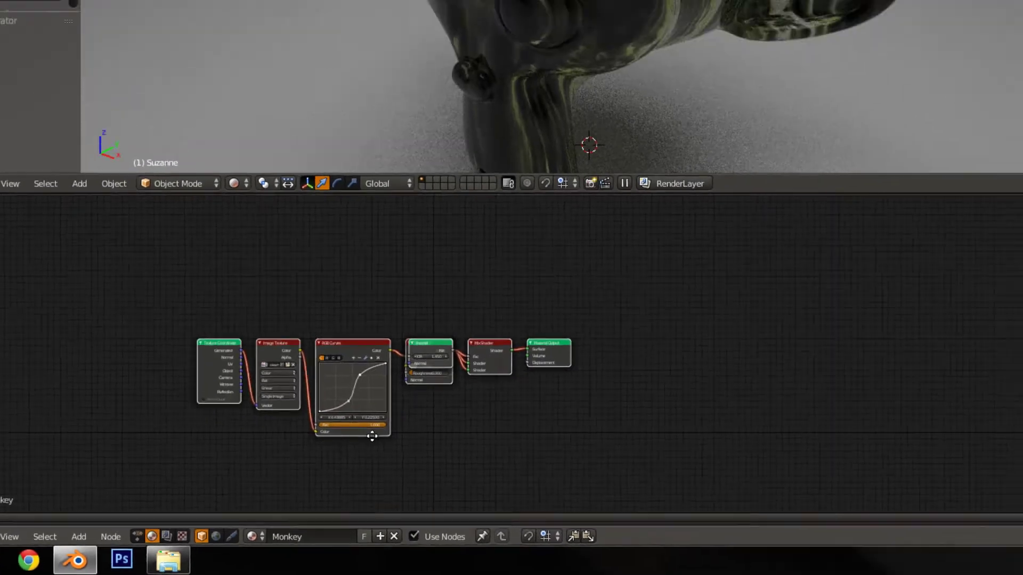
- Untangle the overlapping nodes by placing Fresnel above and Glossy BSDF below the Diffuse BSDF node
middle_click_drag(372, 436, 435, 430)
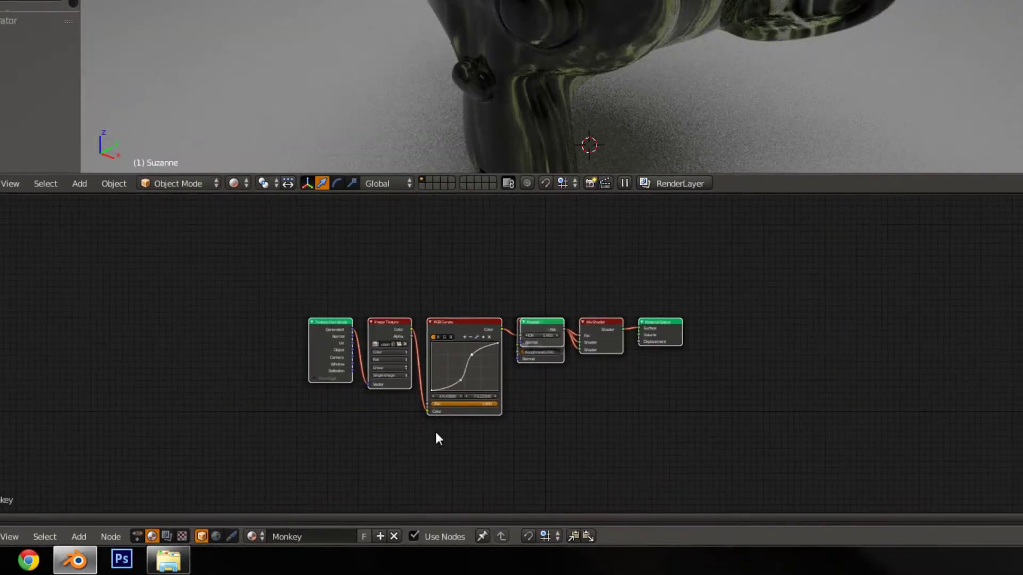
scroll(438, 434, "up", 6)
middle_click_drag(504, 412, 543, 404)
scroll(542, 405, "up", 1)
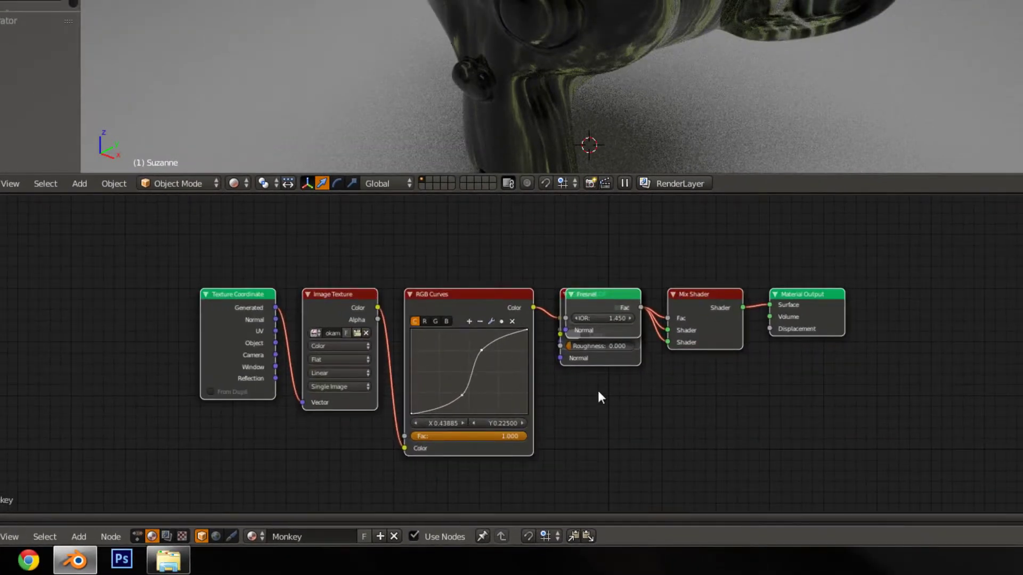
mouse_move(641, 405)
middle_mouse_down()
mouse_move(646, 385)
mouse_move(633, 414)
middle_mouse_up()
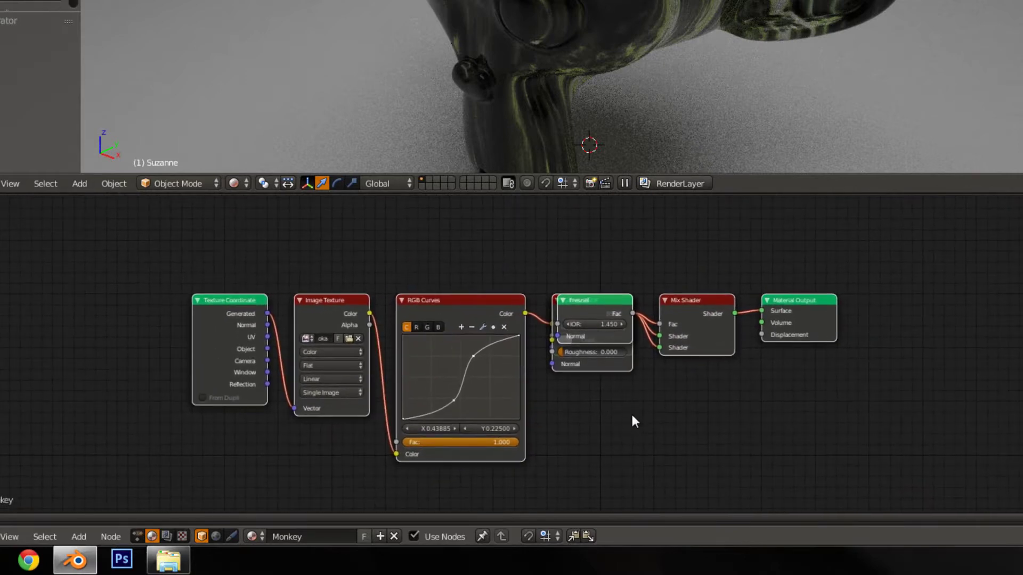
scroll(629, 419, "down", 1)
scroll(624, 418, "up", 1)
left_click_drag(584, 313, 580, 248)
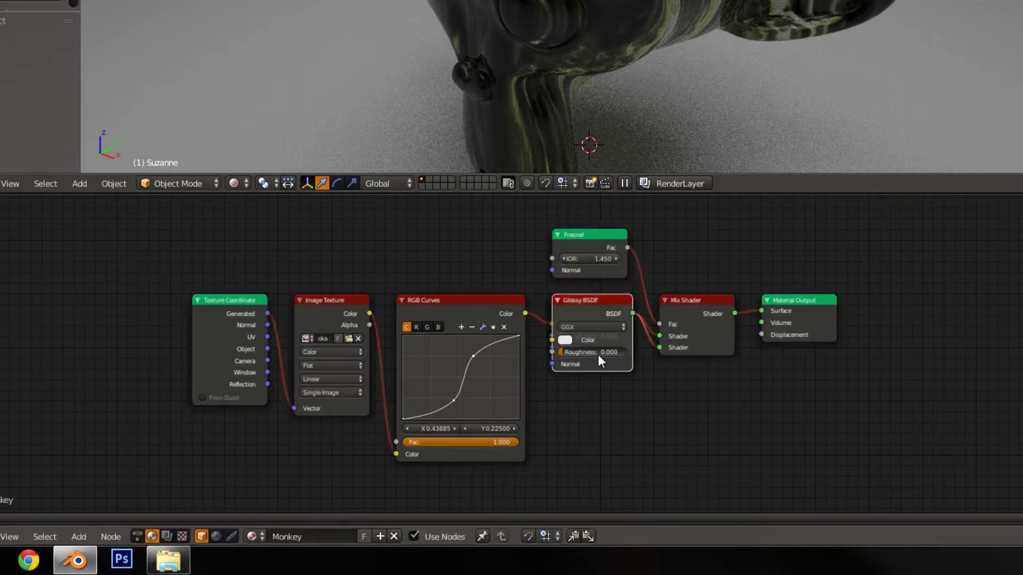
left_click_drag(594, 307, 594, 386)
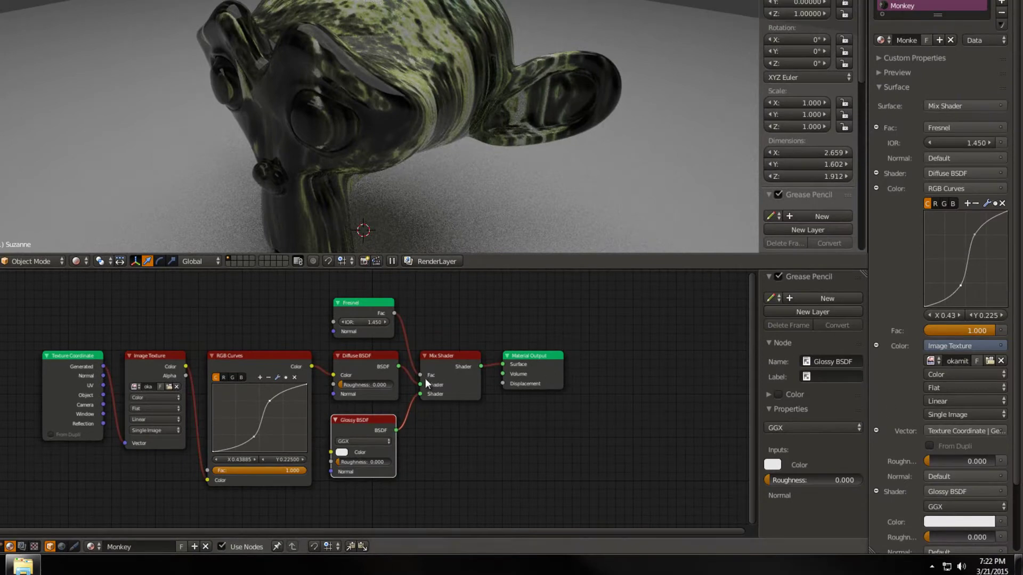
- Examine how the texture, RGB Curves, Diffuse, Glossy and Fresnel nodes connect to the Mix Shader and Material Output
key("Home")
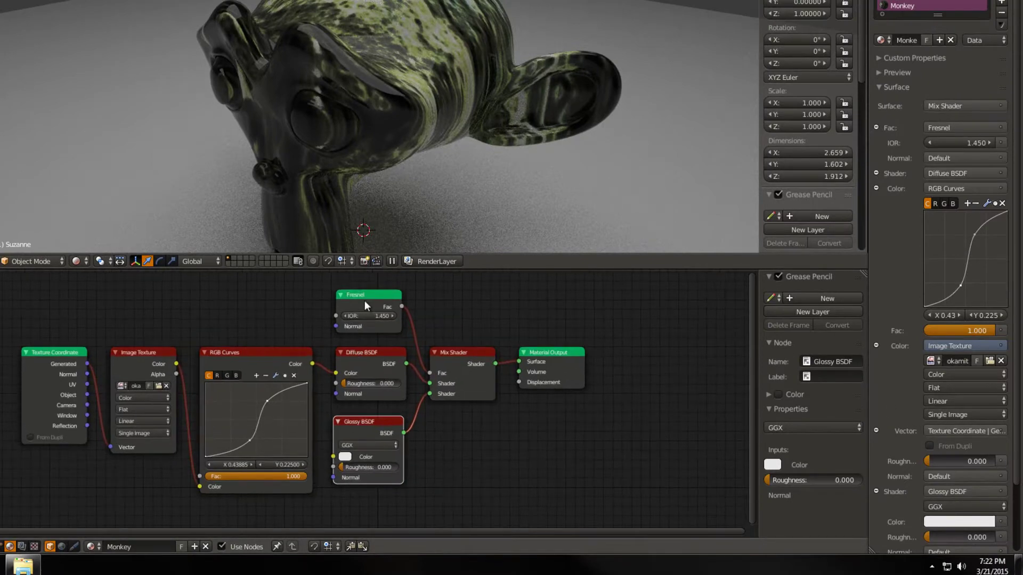
left_click(366, 300)
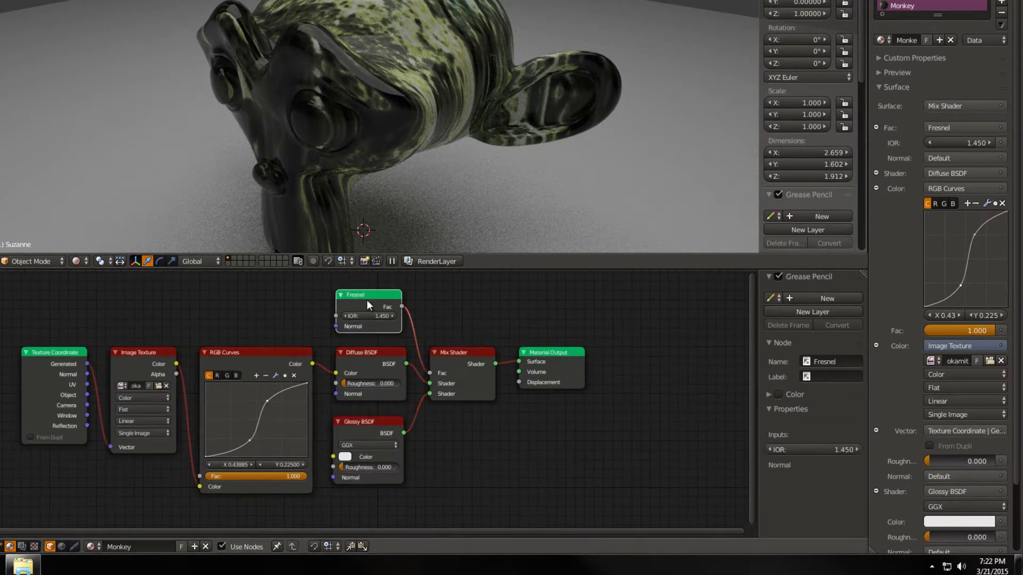
left_click(455, 379)
left_click(388, 369)
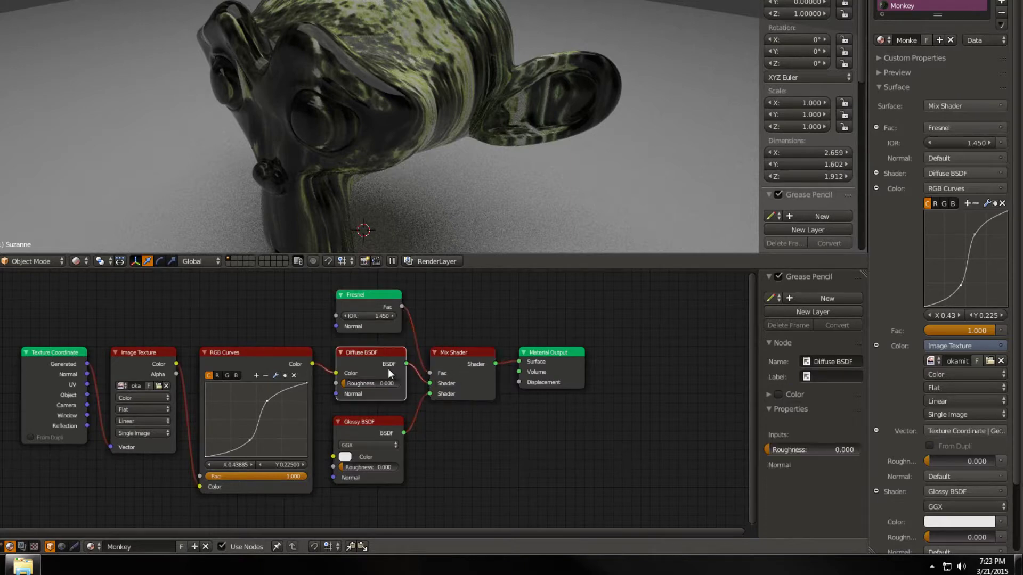
left_click(379, 430)
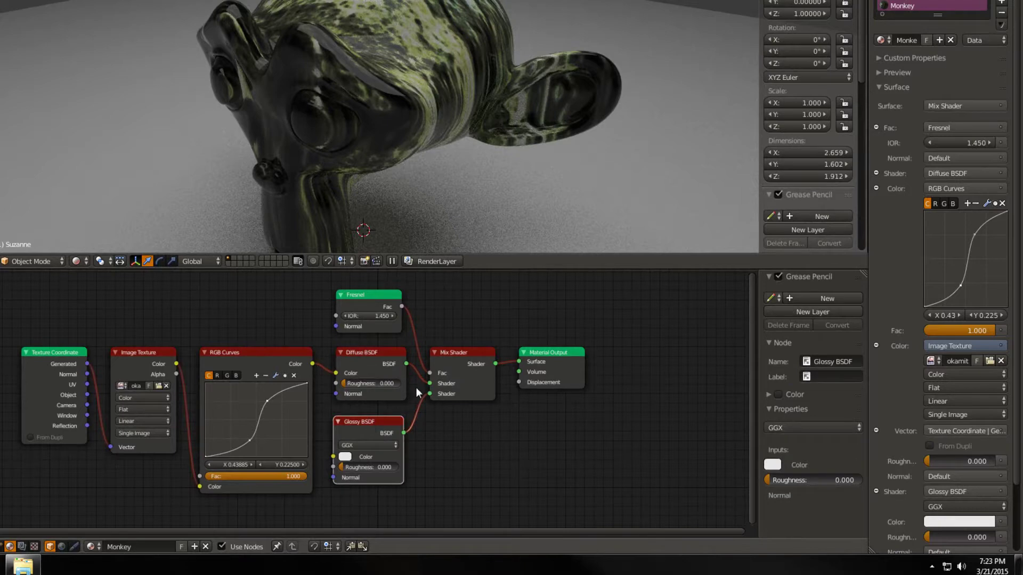
left_click(380, 375)
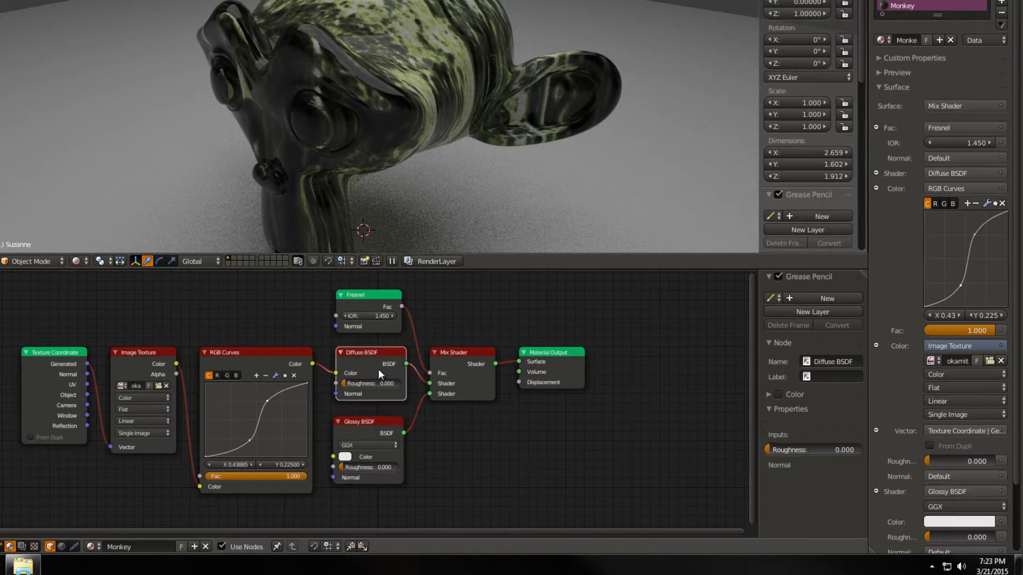
left_click(139, 370)
left_click(272, 362)
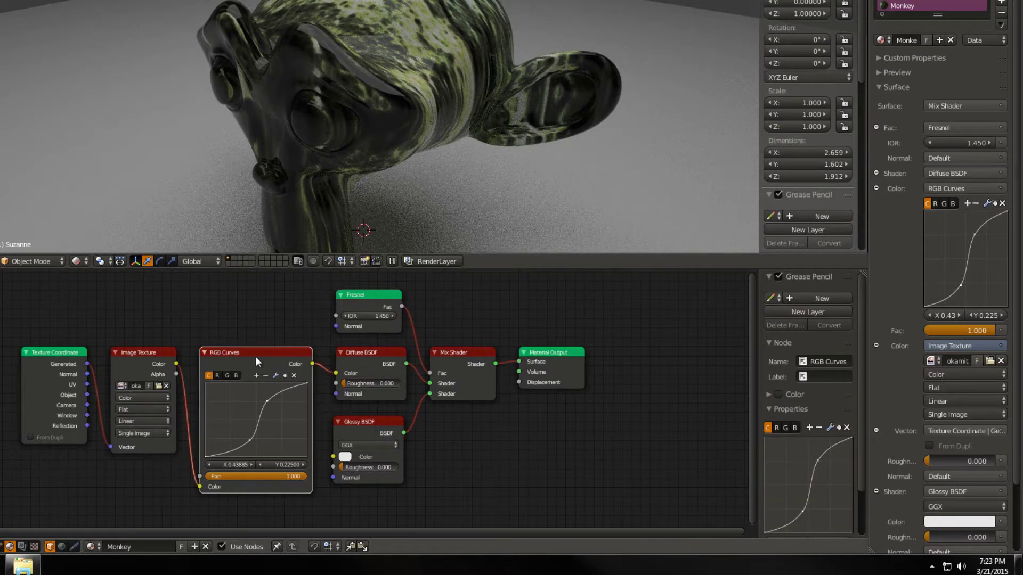
left_click(356, 366)
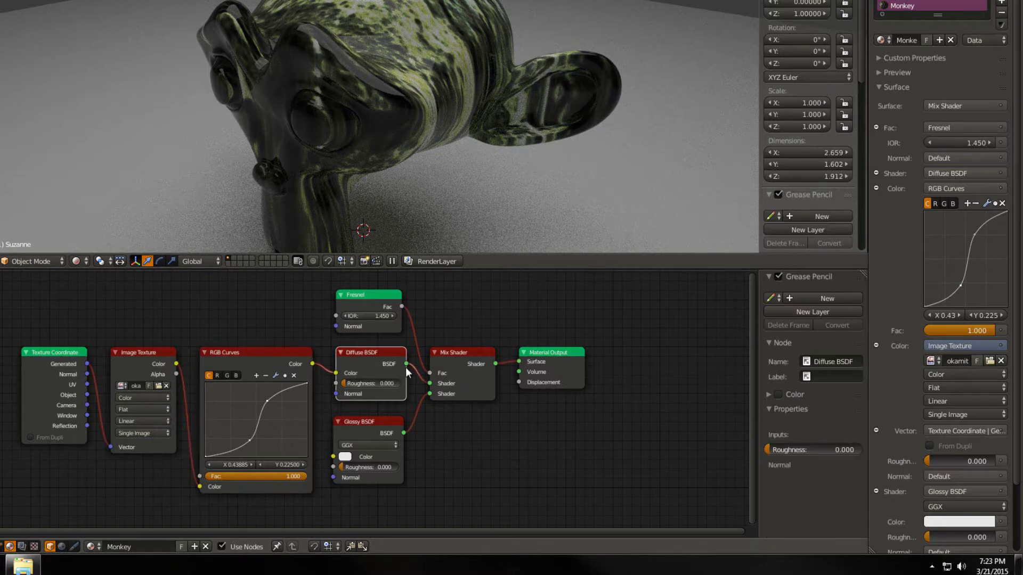
left_click_drag(405, 366, 401, 370)
key("a")
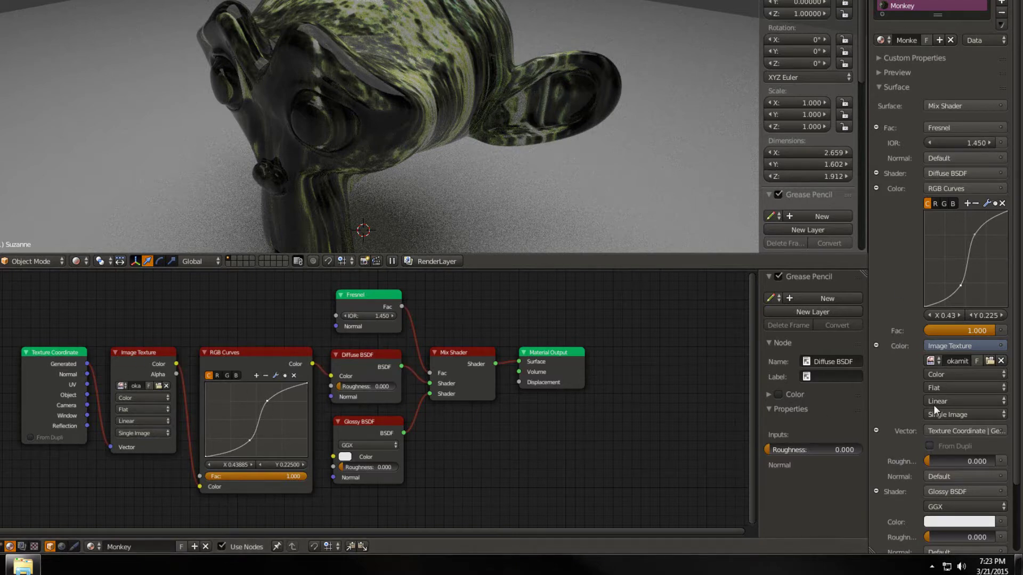
- Delete the Texture Coordinate, Image Texture and RGB Curves nodes from the Monkey material
scroll(347, 406, "down", 3)
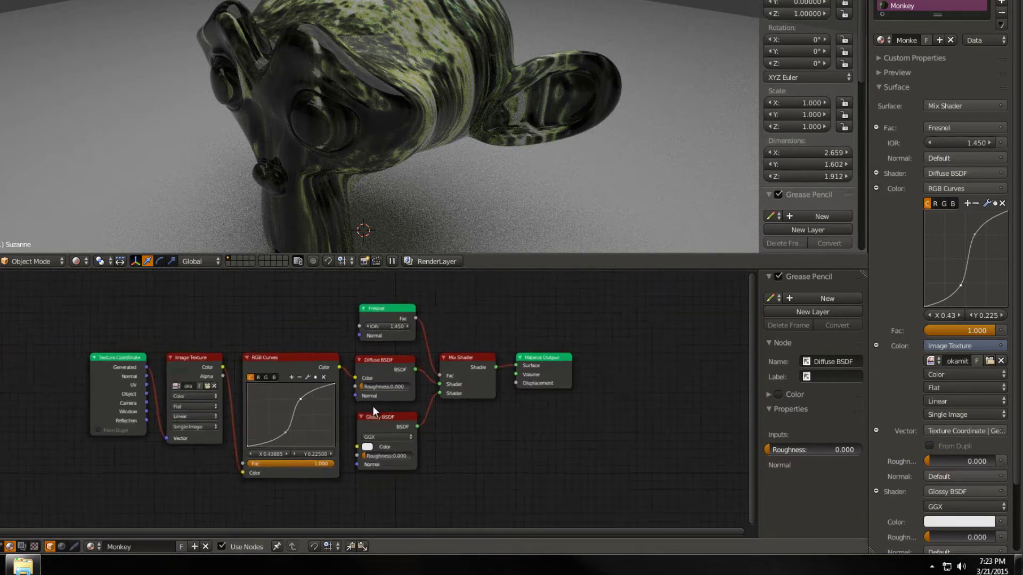
left_click_drag(90, 309, 320, 469)
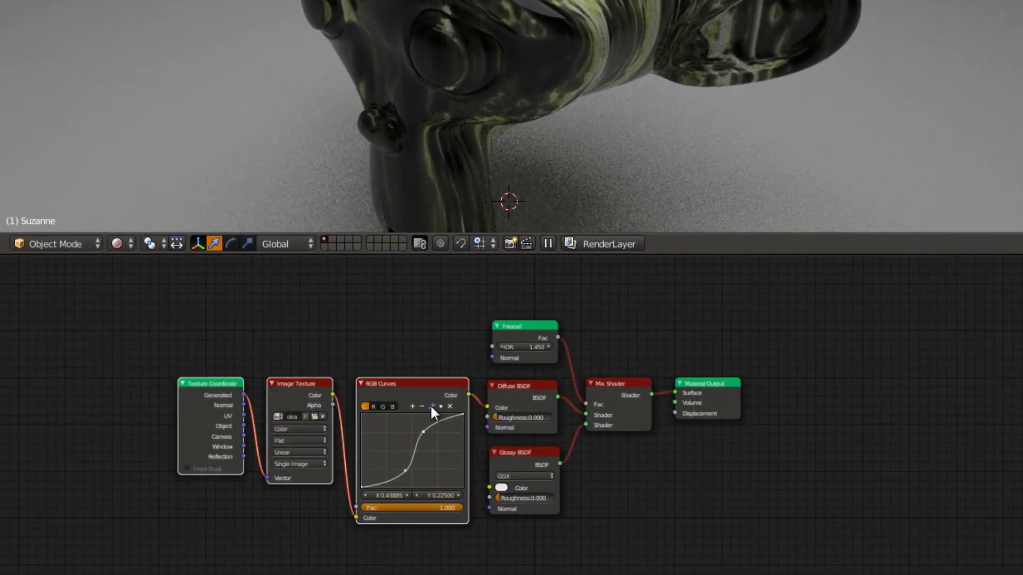
key("x")
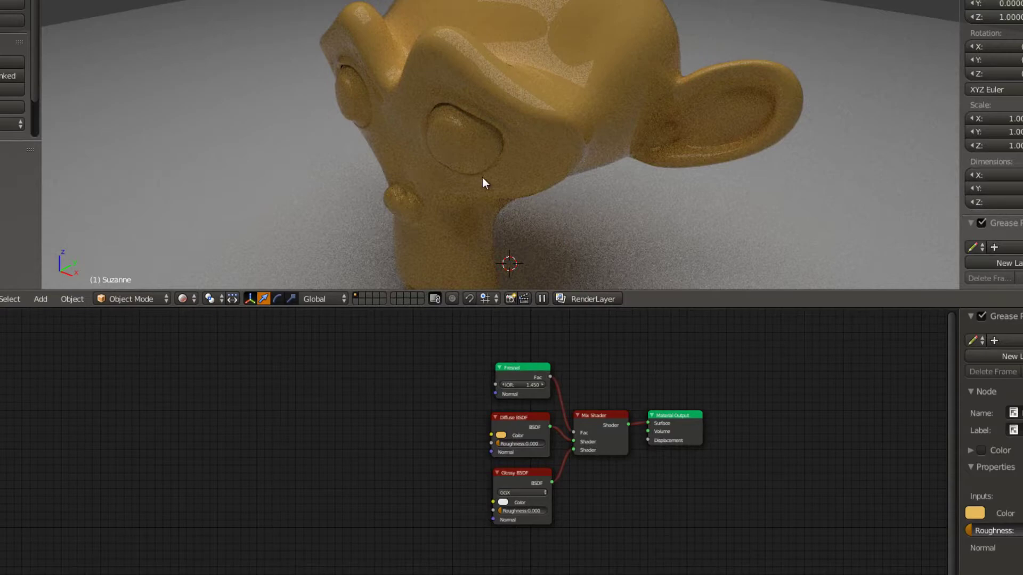
scroll(487, 177, "down", 1)
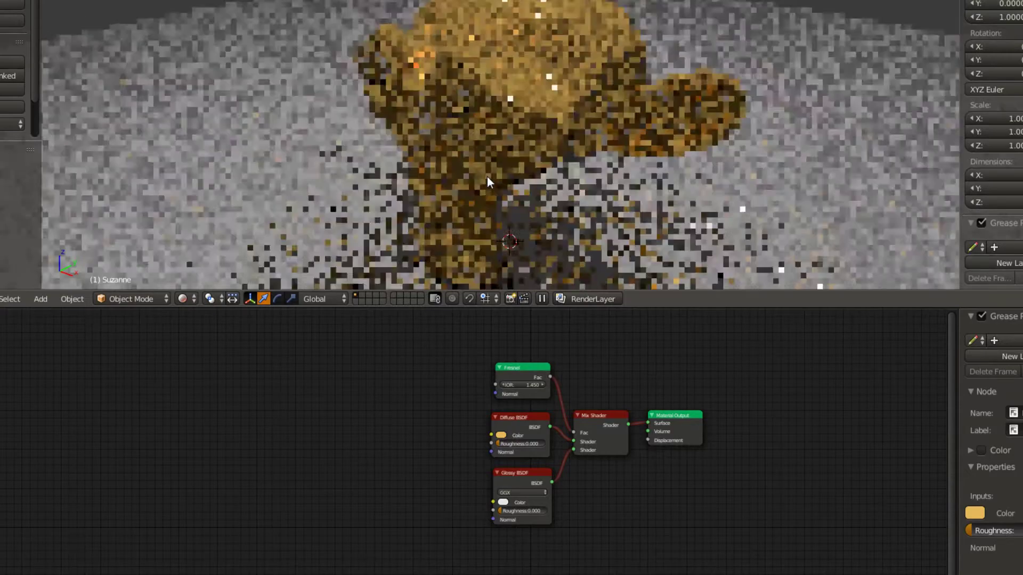
middle_click_drag(484, 177, 484, 176)
scroll(484, 176, "down", 1)
scroll(405, 421, "up", 2)
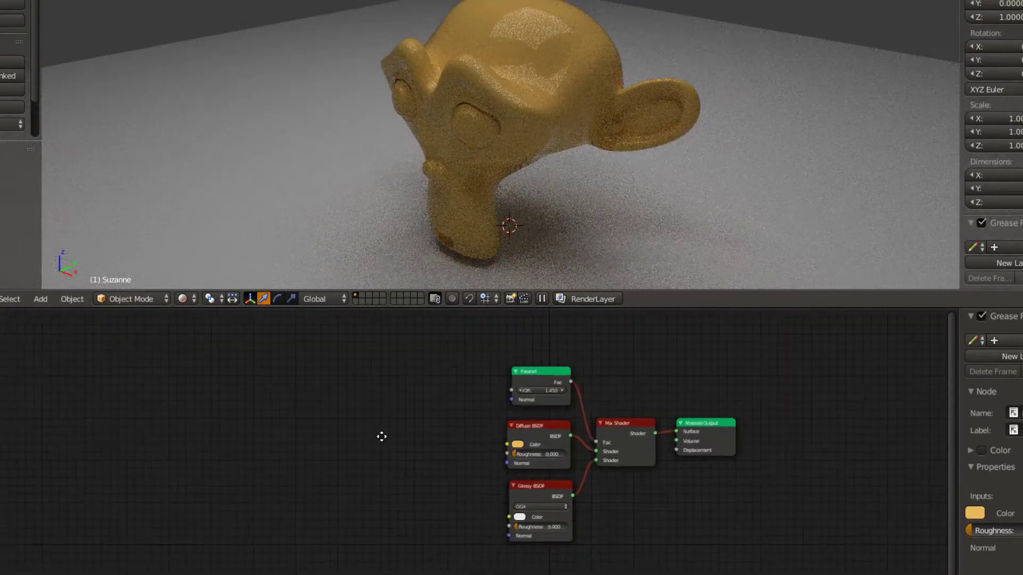
scroll(415, 443, "down", 1)
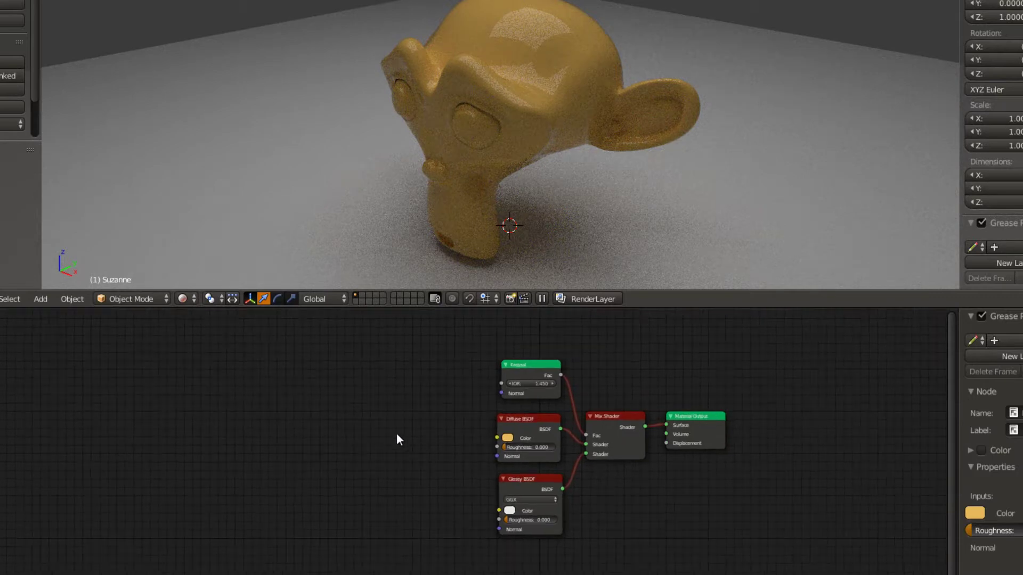
key("shift+a")
left_click(376, 433)
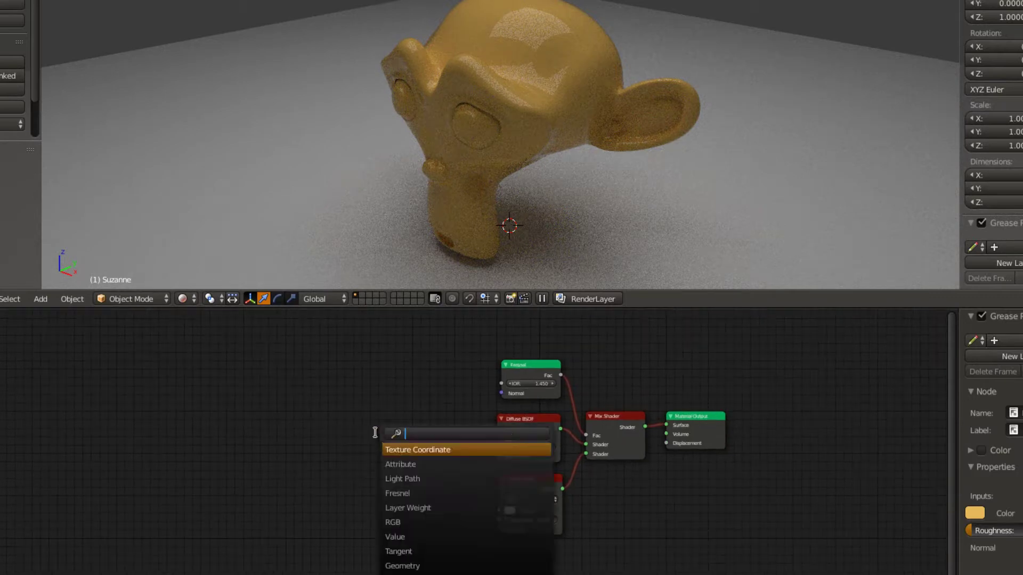
key("Escape")
- Add a Musgrave Texture node beside the shaders and connect its Color output to the Diffuse BSDF's Color input
key("shift+a")
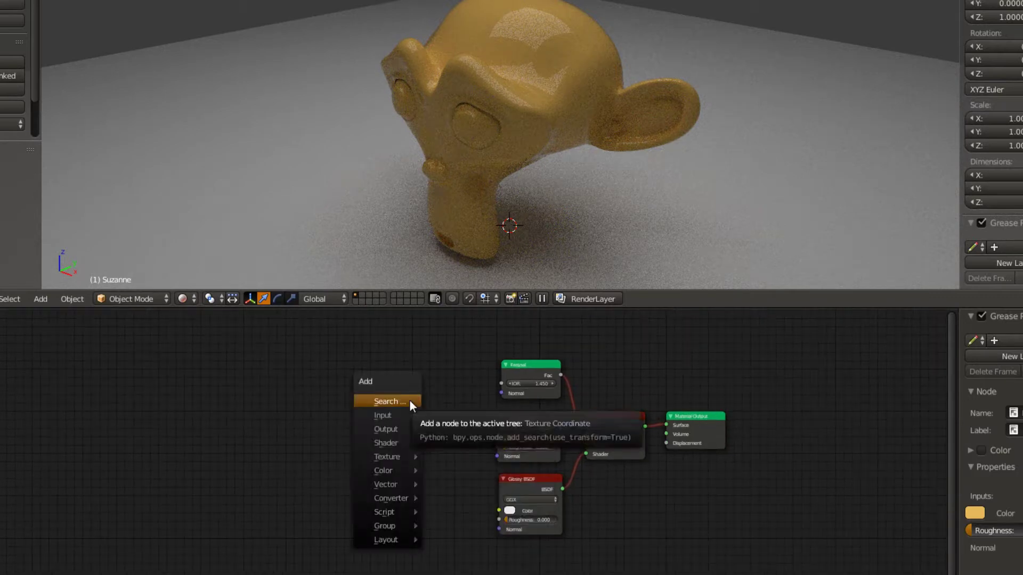
left_click(409, 402)
type("mus")
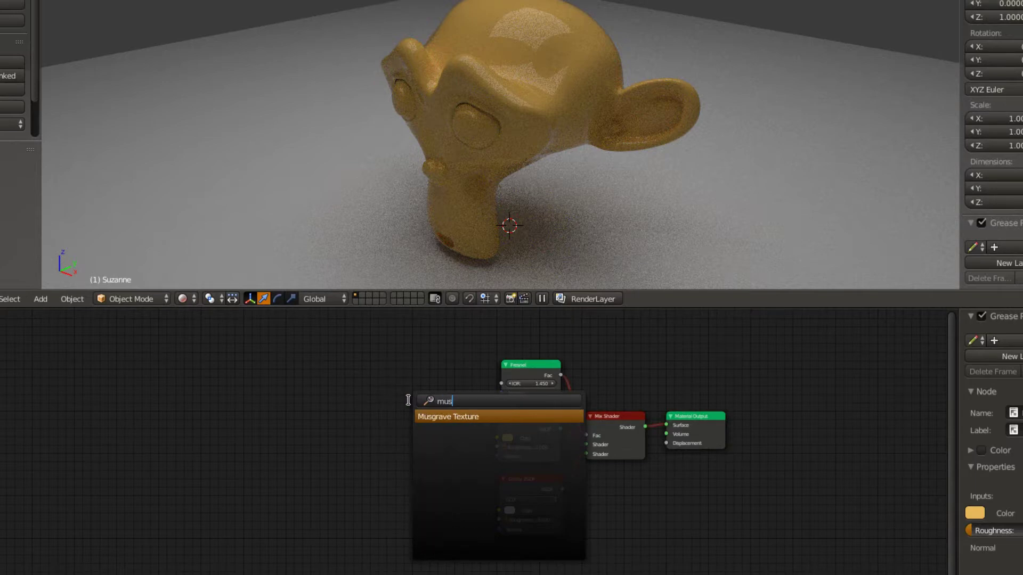
key("Return")
left_click(331, 427)
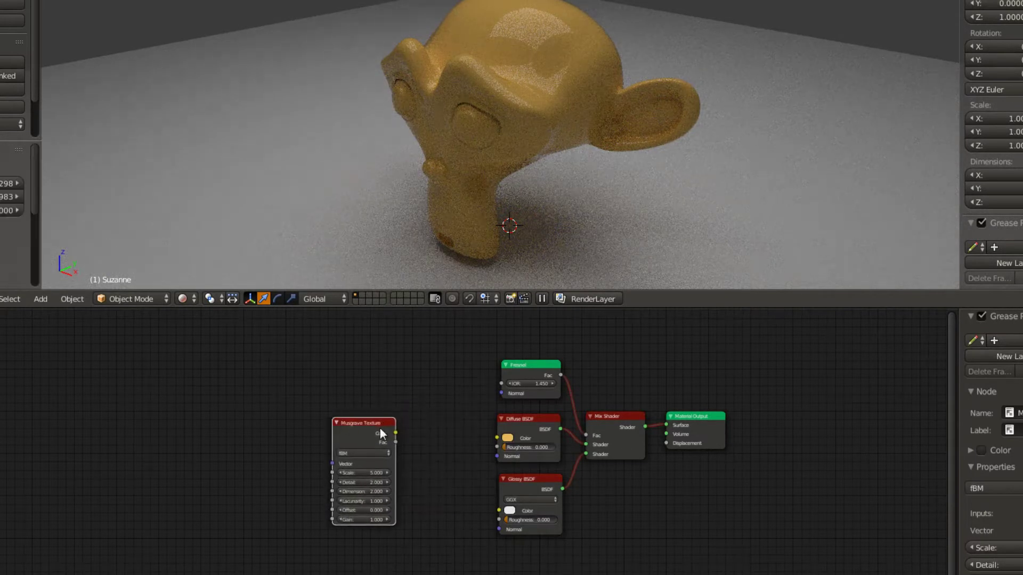
scroll(418, 434, "up", 1)
left_click_drag(388, 431, 506, 434)
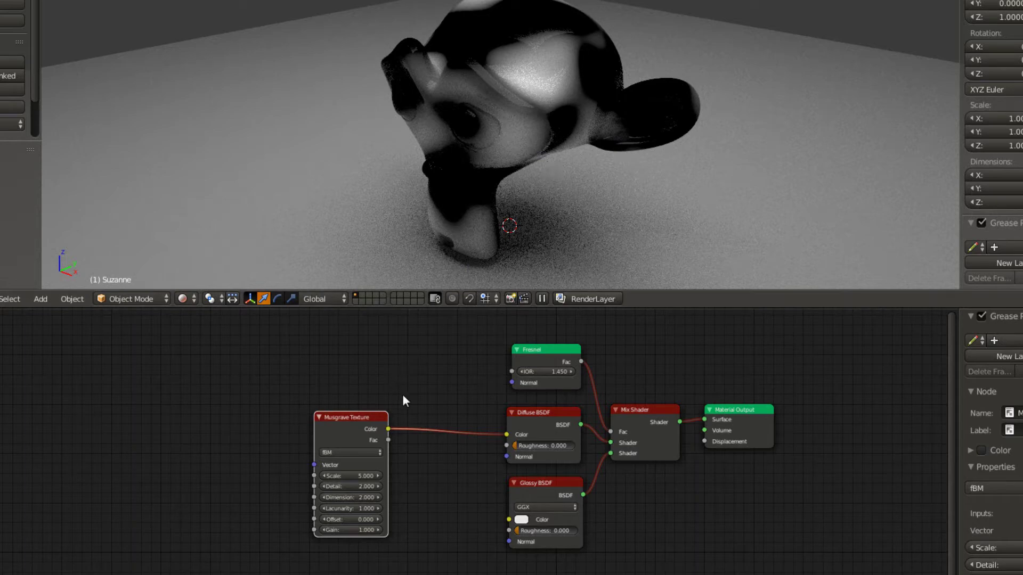
- Move the Musgrave Texture away from the shaders and insert a ColorRamp on its link to the Diffuse BSDF
scroll(441, 417, "up", 2)
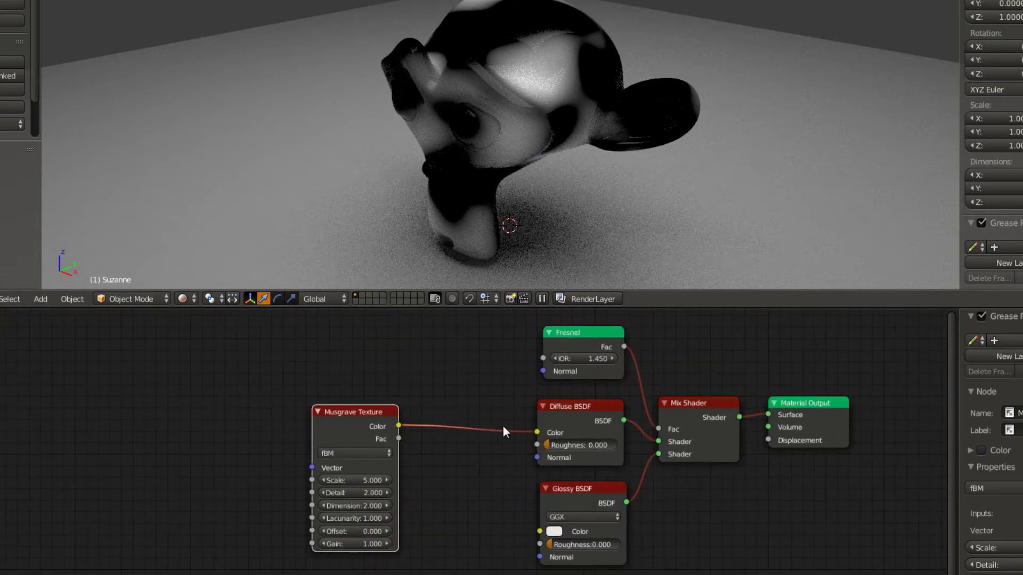
left_click_drag(368, 428, 209, 435)
key("a")
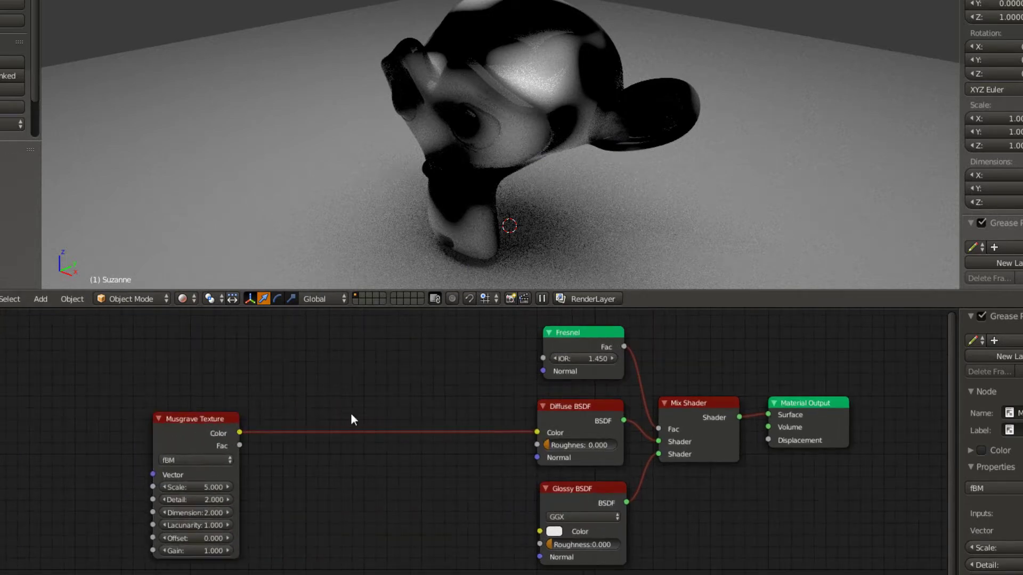
key("shift+a")
left_click(398, 407)
type("colo")
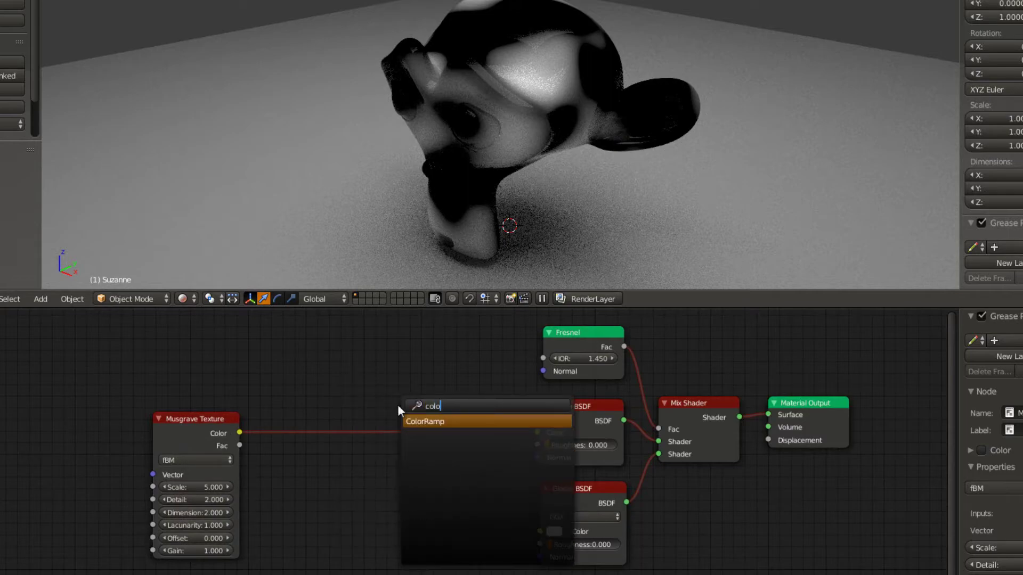
key("Return")
left_click(336, 389)
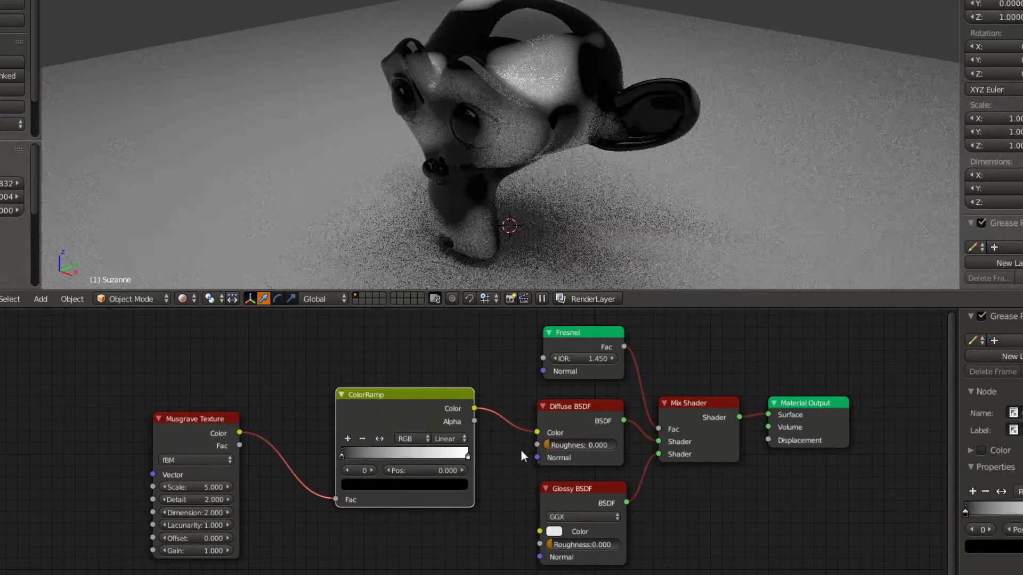
- Set the ColorRamp's black stop at 0.109 with the white stop close beside it, and add a black stop at 0.491
scroll(487, 458, "up", 1)
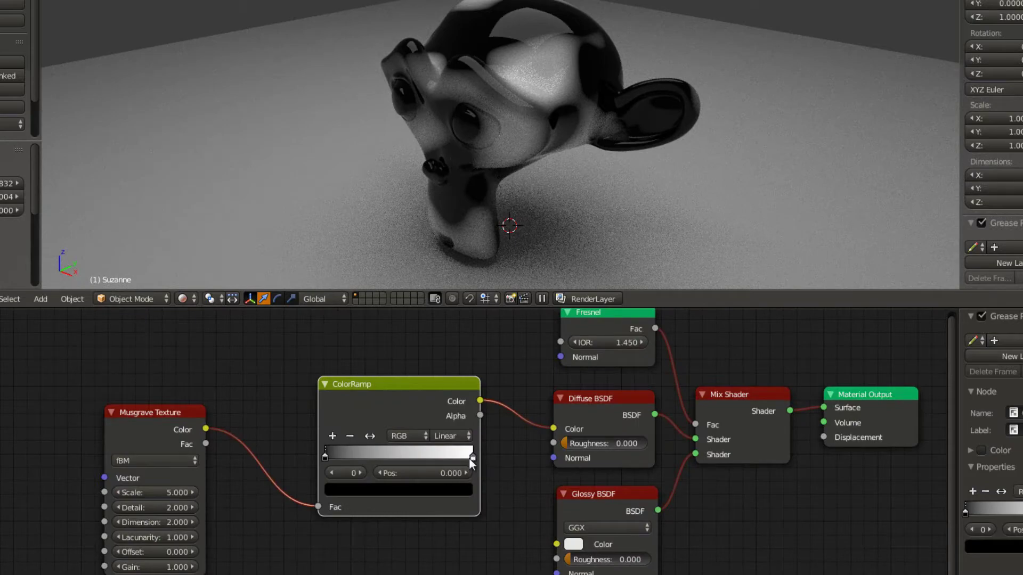
left_click_drag(472, 457, 341, 460)
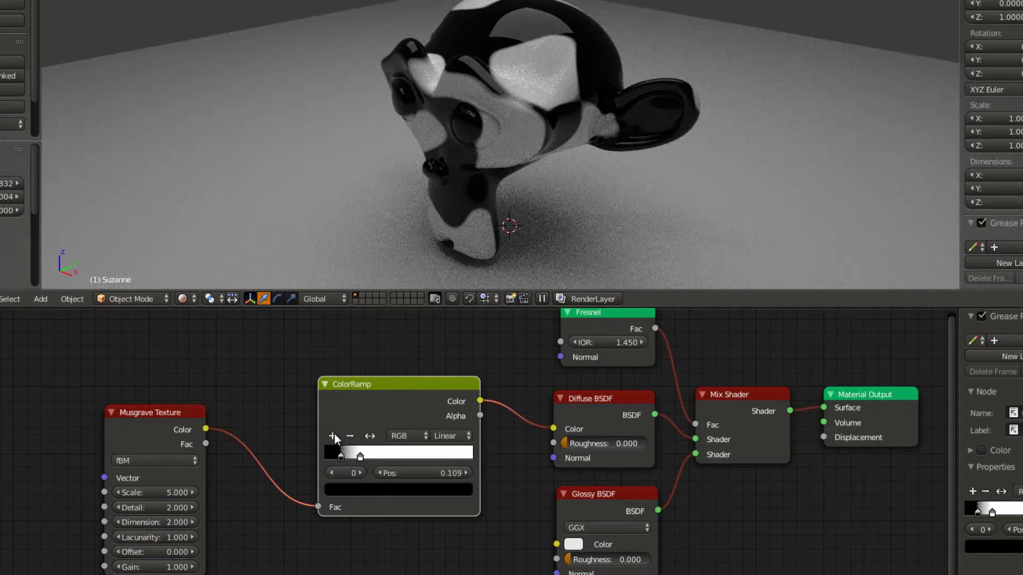
left_click(333, 436)
left_click_drag(349, 456, 379, 457)
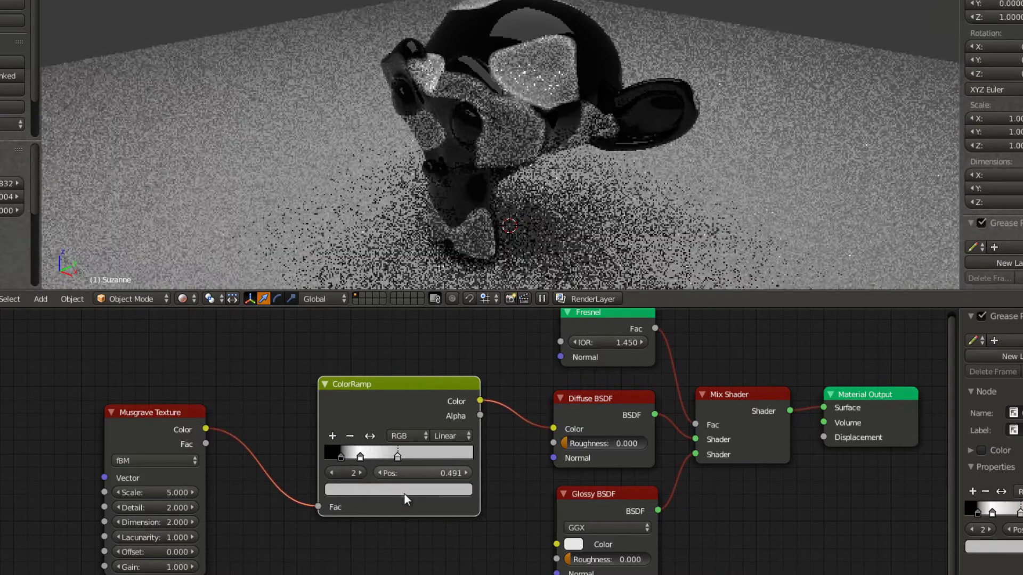
left_click(408, 491)
left_click_drag(440, 376, 447, 462)
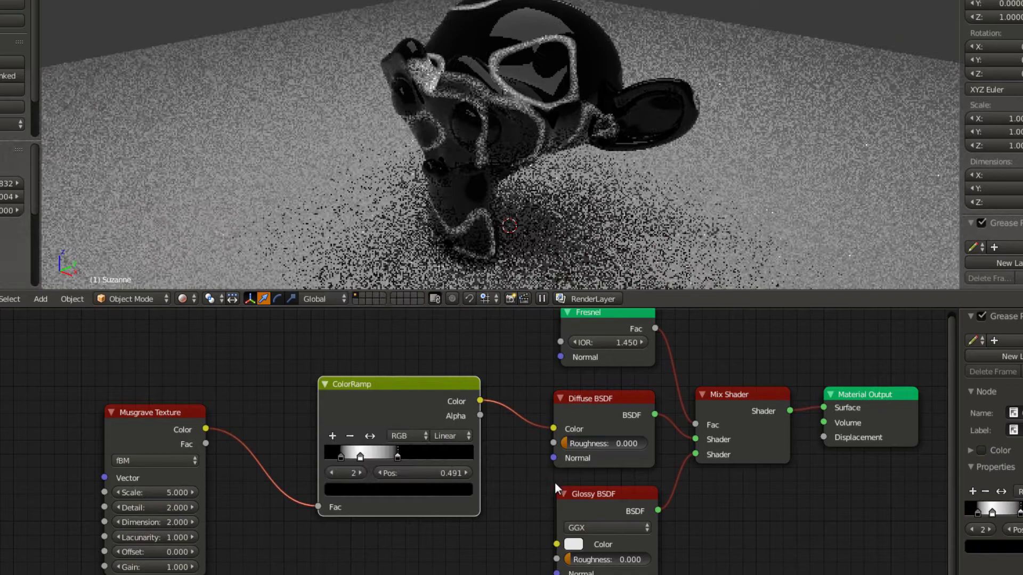
- Add a fourth ColorRamp stop at position 0.655 and color it white
left_click(332, 433)
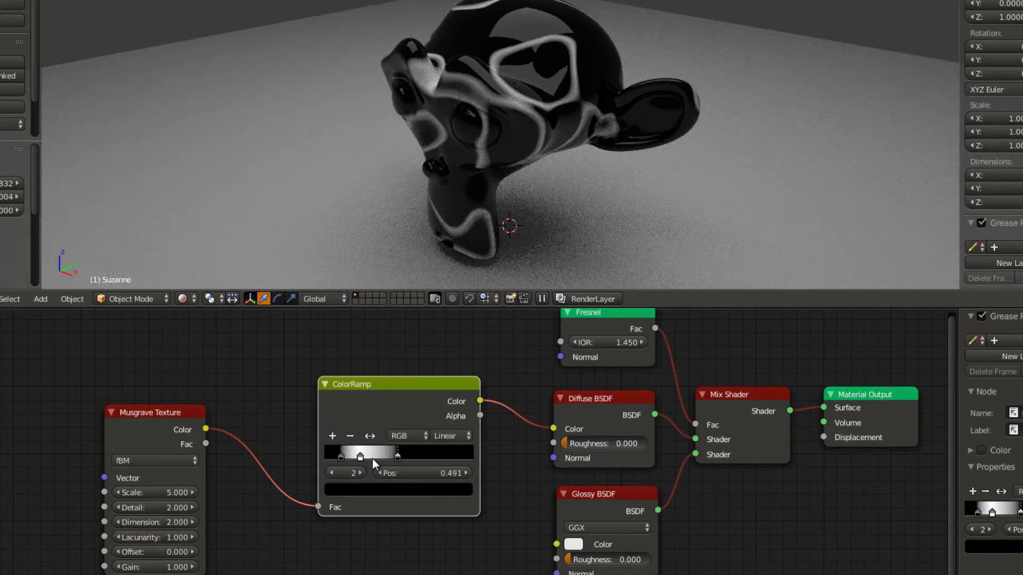
left_click_drag(379, 458, 422, 457)
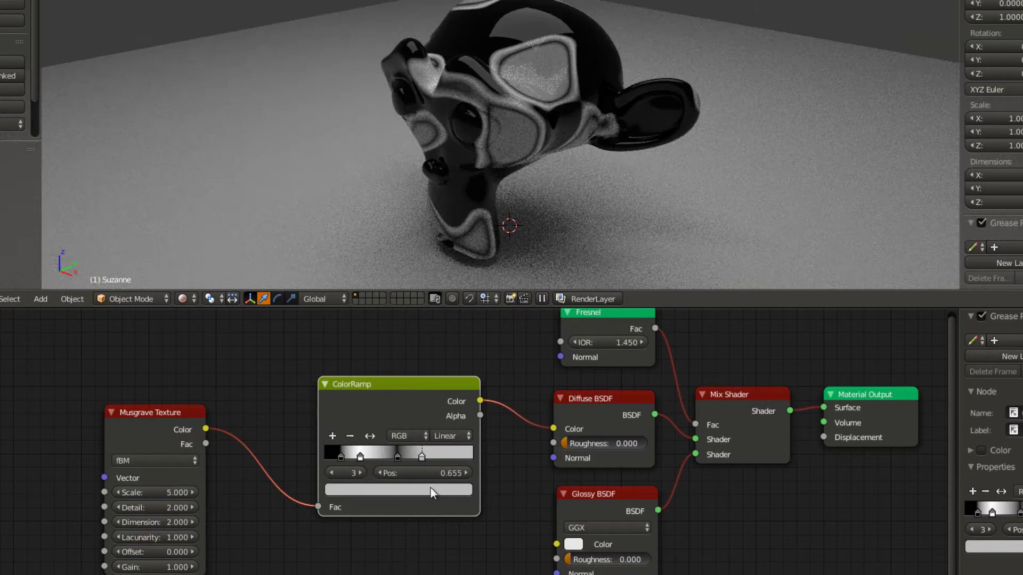
left_click(430, 488)
left_click_drag(442, 321, 450, 257)
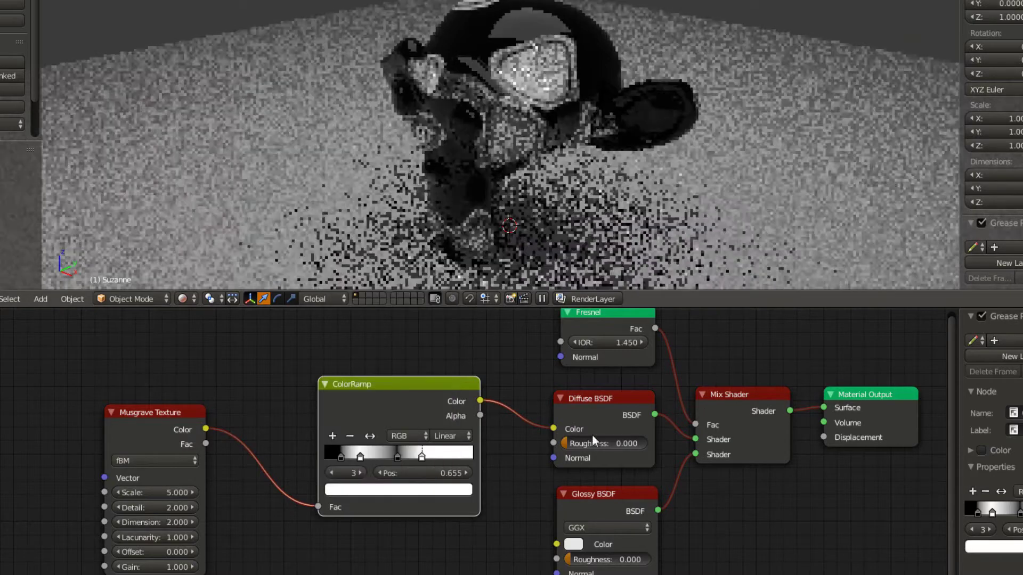
- Add a fifth ColorRamp stop beyond the last white one, color it black and place it at position 1.000
scroll(531, 414, "up", 2)
scroll(530, 422, "up", 1)
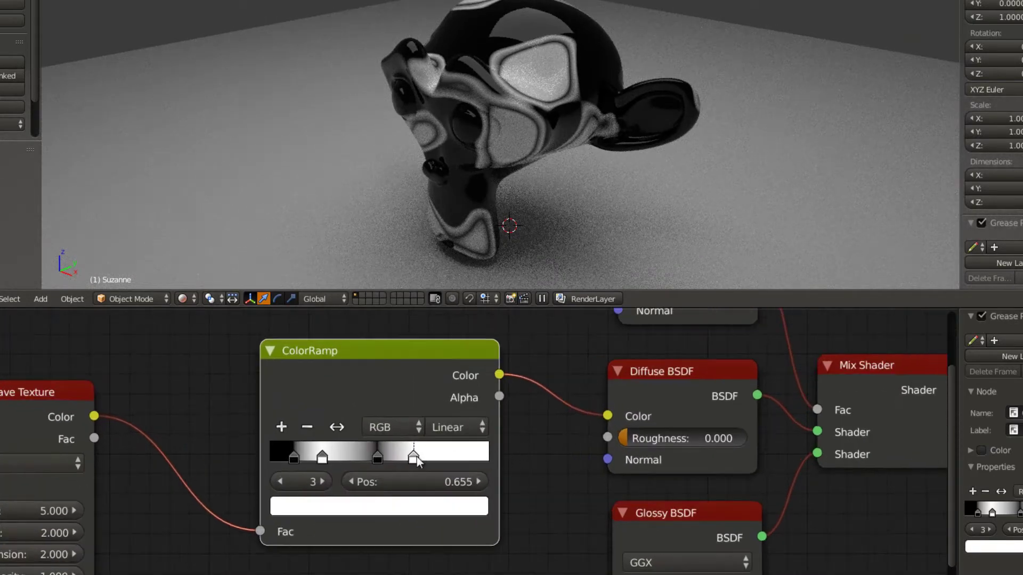
left_click_drag(414, 457, 457, 460)
left_click(385, 462)
left_click(281, 427)
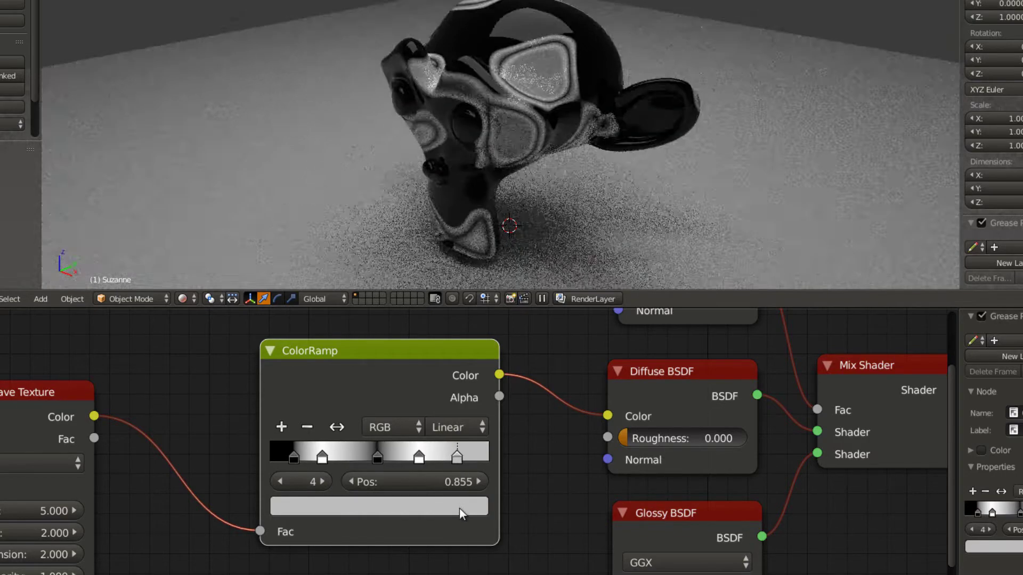
left_click(460, 506)
left_click_drag(443, 357, 451, 410)
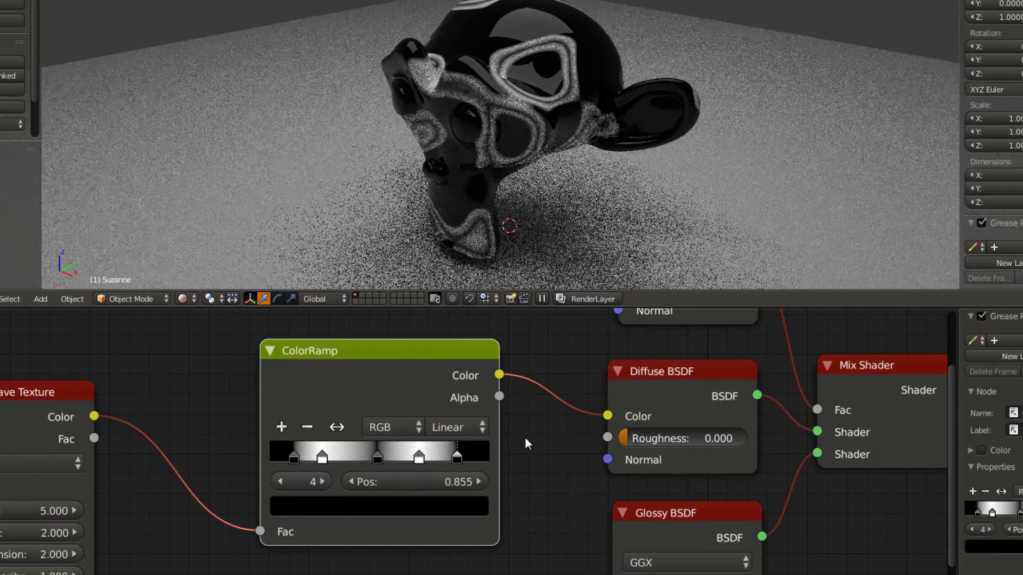
left_click_drag(462, 455, 520, 465)
scroll(539, 457, "down", 1)
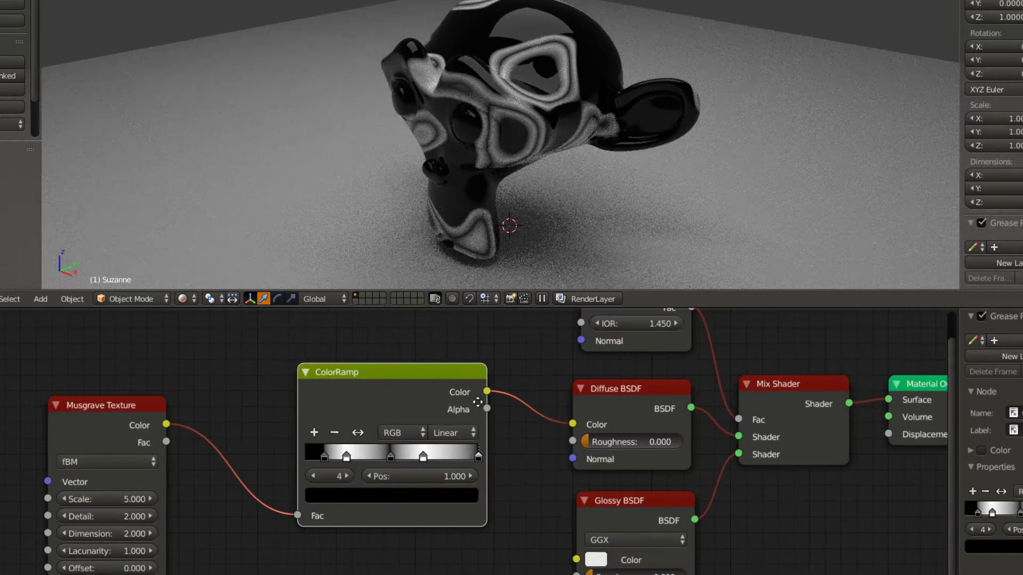
- Unlink the ColorRamp from the Diffuse BSDF and connect its Color output to the Material Output's Displacement input
middle_click_drag(532, 452, 428, 388)
scroll(428, 388, "down", 1)
left_click_drag(462, 380, 712, 391)
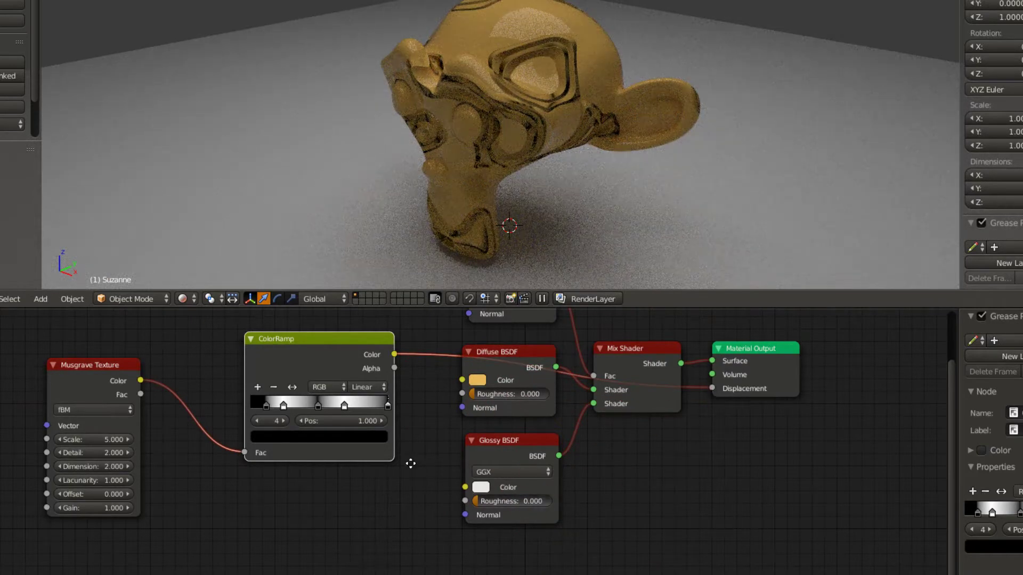
- Move the Musgrave Texture and ColorRamp below the shader nodes, and shift the shader nodes away from the Material Output
scroll(420, 434, "down", 2)
scroll(276, 415, "down", 1)
key("b")
left_click_drag(174, 318, 375, 512)
left_click_drag(386, 380, 499, 534)
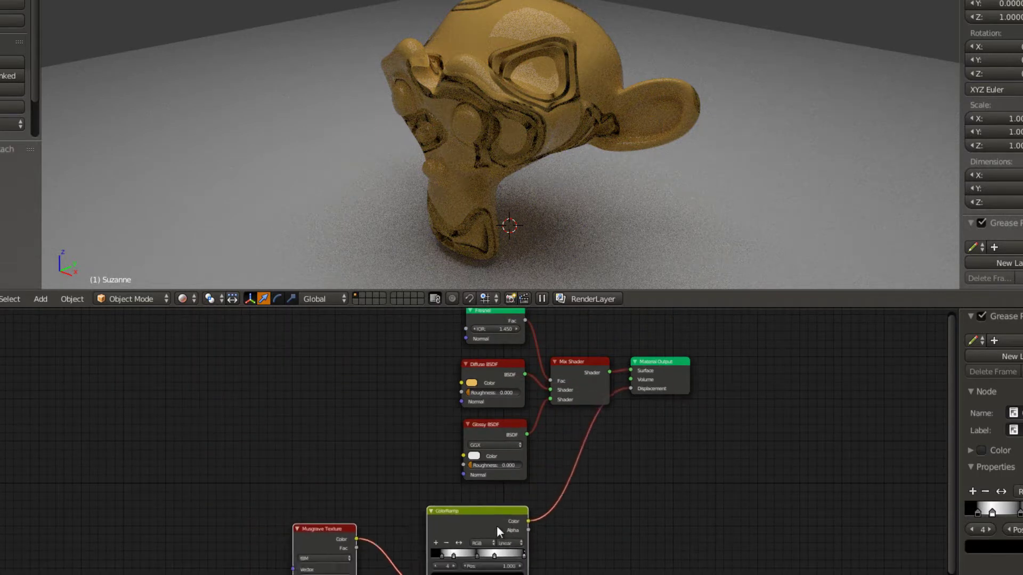
key("b")
left_click_drag(422, 322, 498, 430)
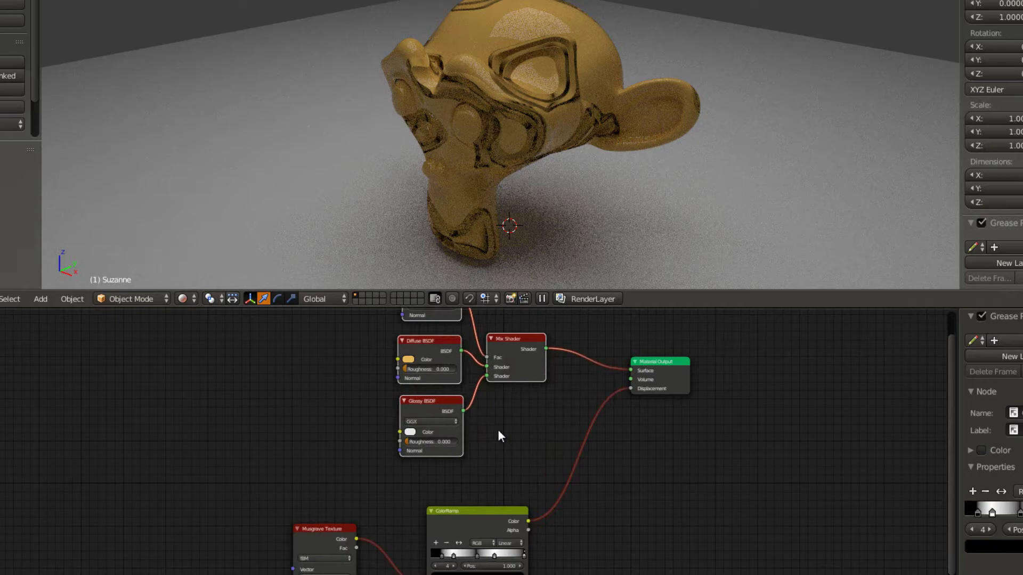
- Shift the Musgrave Texture and ColorRamp nodes together, leaving free space after the ColorRamp's output
scroll(488, 411, "down", 1)
scroll(536, 181, "up", 2)
middle_click_drag(536, 181, 583, 225)
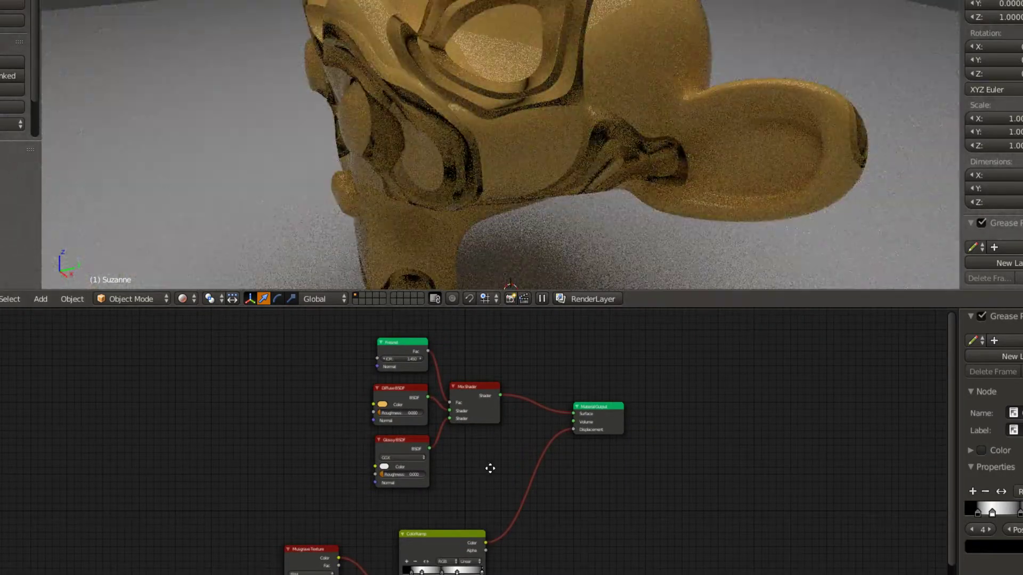
middle_click_drag(488, 468, 530, 365)
scroll(534, 375, "up", 1)
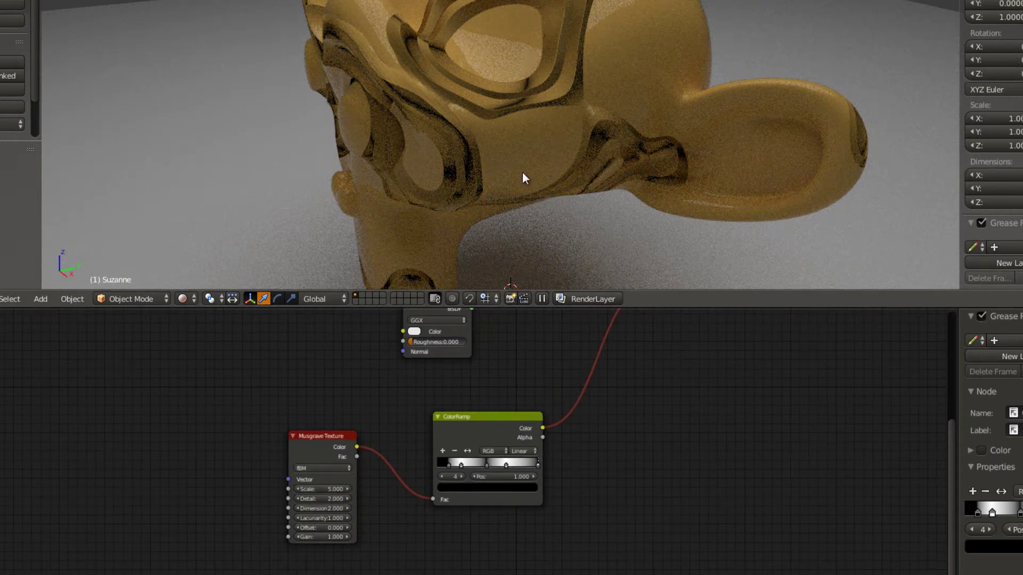
key("b")
left_click_drag(289, 409, 510, 494)
key("g")
left_click(434, 511)
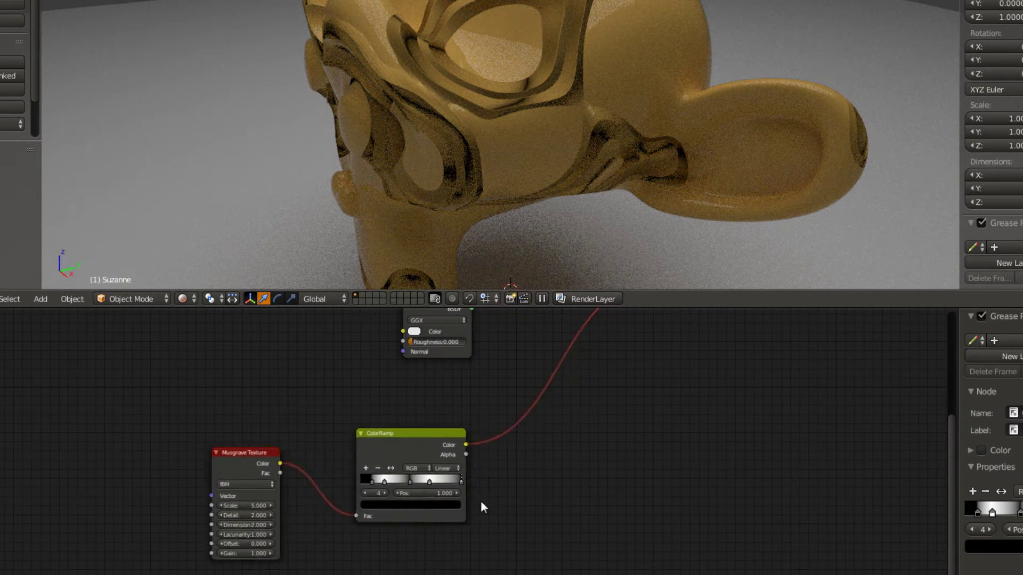
- Add a Math node after the ColorRamp and set its operation to Multiply
key("shift+a")
left_click(578, 427)
type("add")
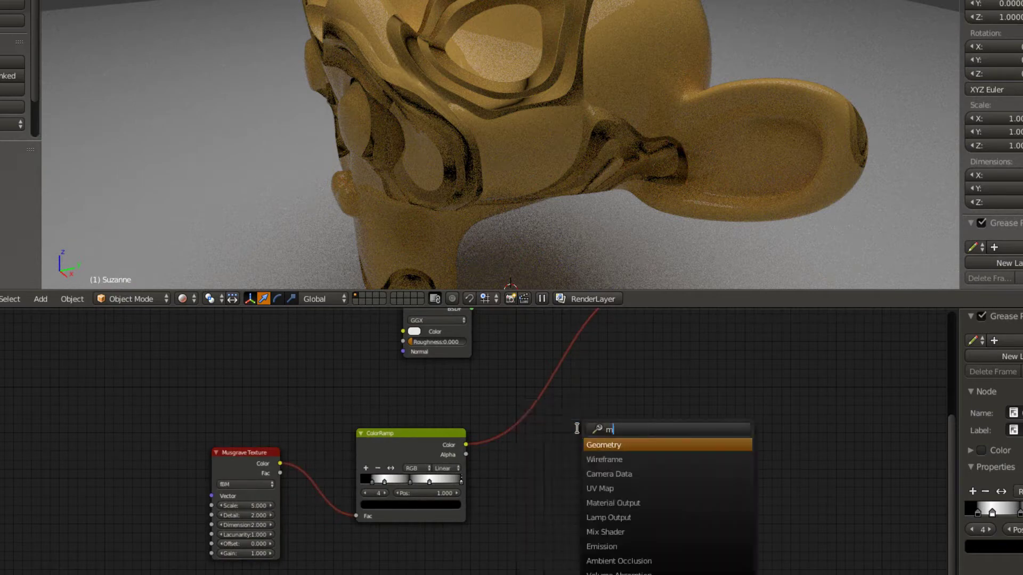
key("Return")
left_click(578, 427)
left_click(563, 416)
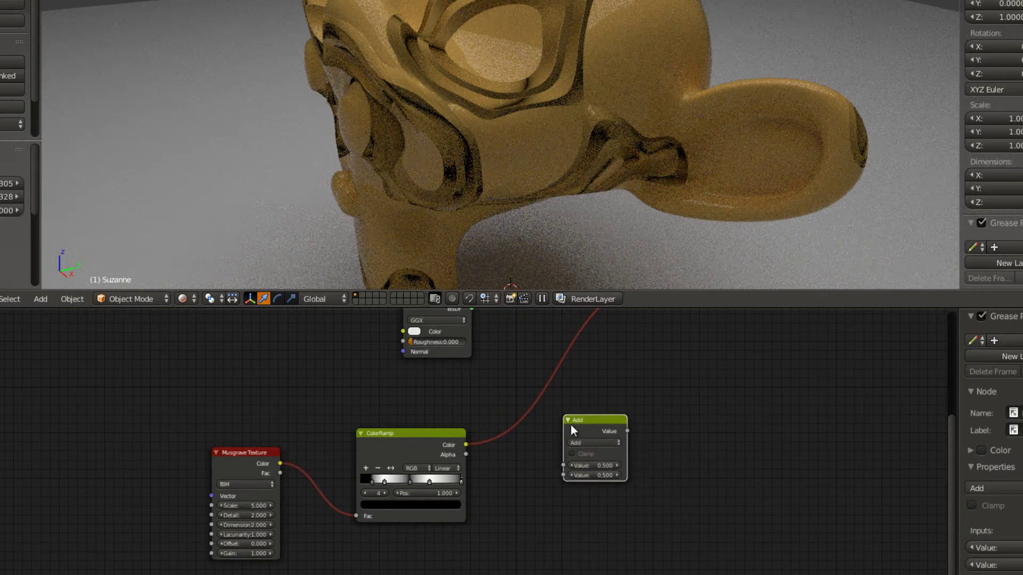
left_click(580, 442)
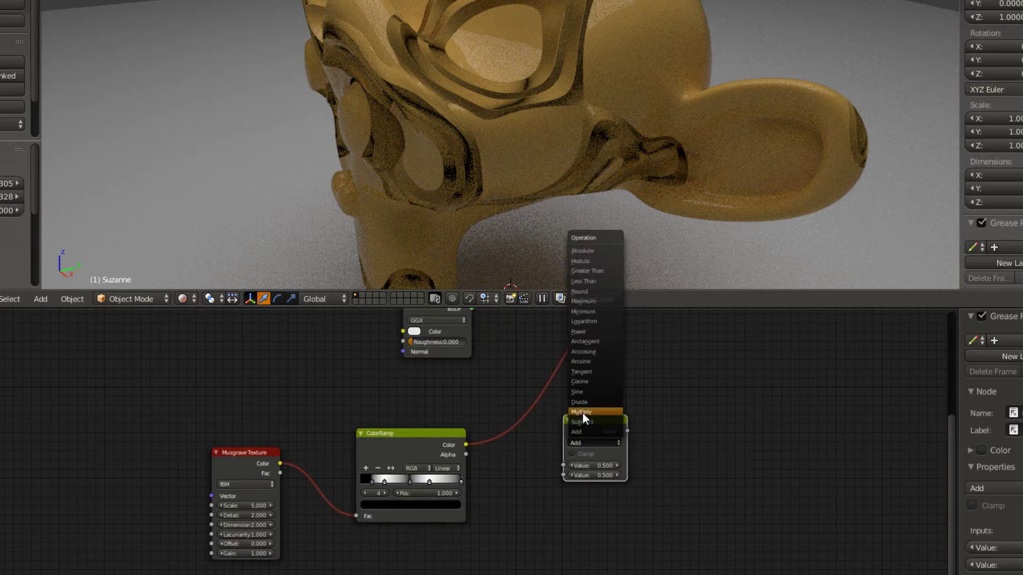
left_click(584, 416)
- Route the ColorRamp's Color through the Multiply node's first value into the Material Output's Displacement
left_click_drag(465, 445, 564, 464)
middle_click_drag(550, 413, 417, 496)
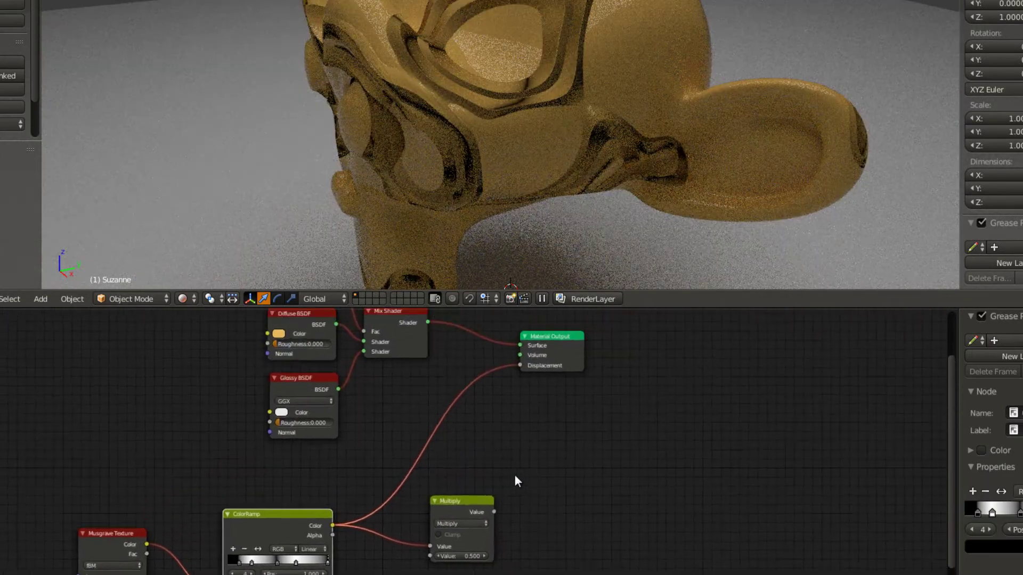
left_click_drag(495, 514, 520, 367)
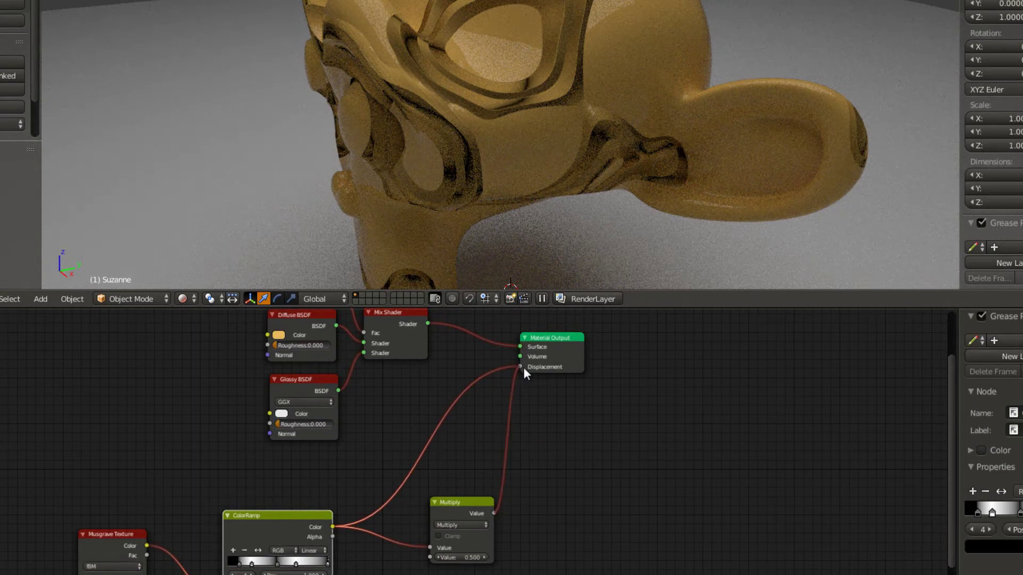
- Move the Musgrave Texture, ColorRamp and Multiply nodes as a group farther from the Material Output
key("b")
left_click_drag(95, 489, 459, 574)
key("g")
left_click(293, 566)
key("a")
- Set the Multiply node's second value to 0.2 and inspect the displacement on Suzanne's face
scroll(350, 518, "up", 1)
middle_click_drag(350, 518, 430, 505)
scroll(429, 506, "up", 4)
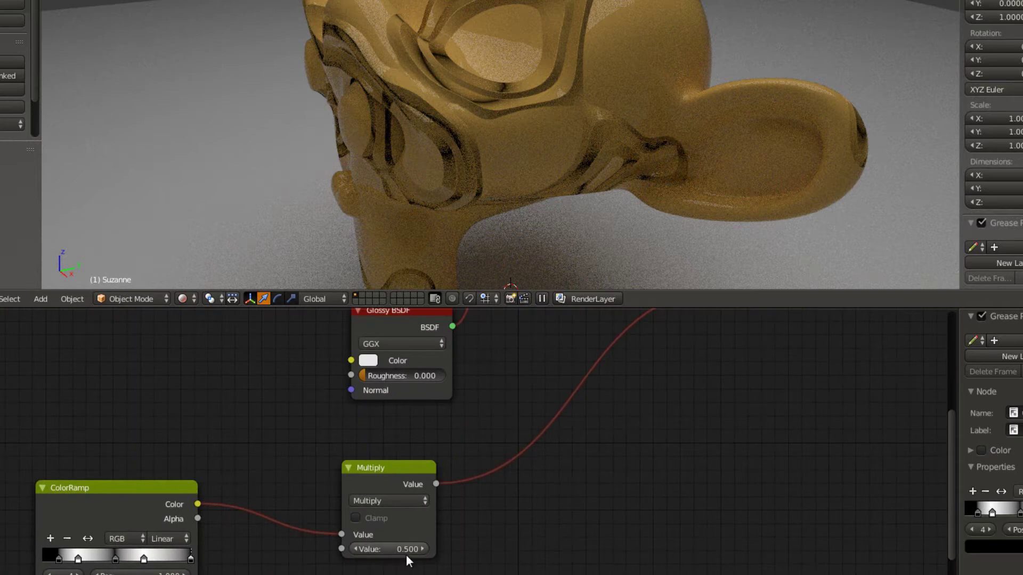
middle_click_drag(489, 502, 558, 466)
scroll(558, 466, "up", 2)
left_click(462, 514)
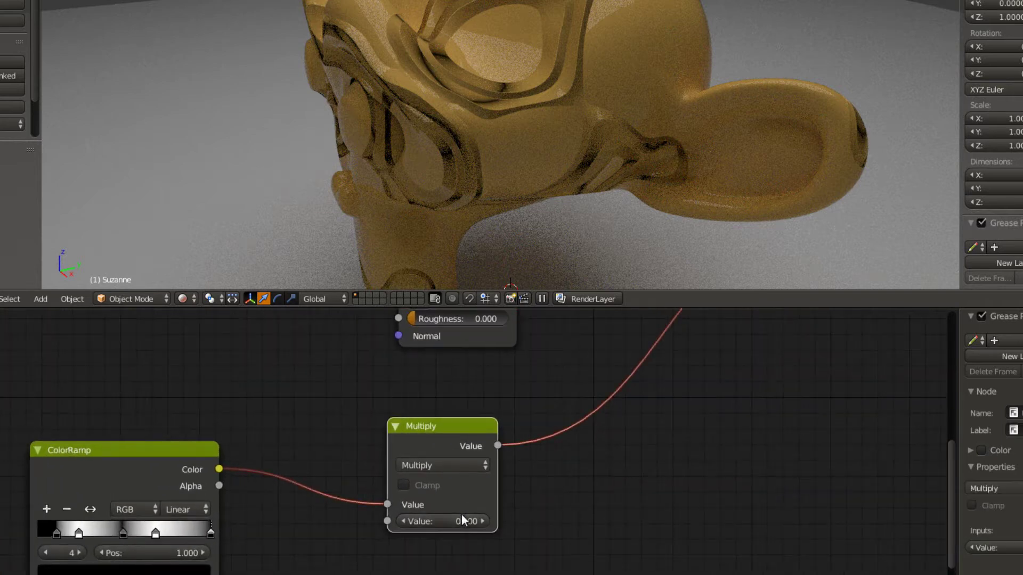
left_click(463, 520)
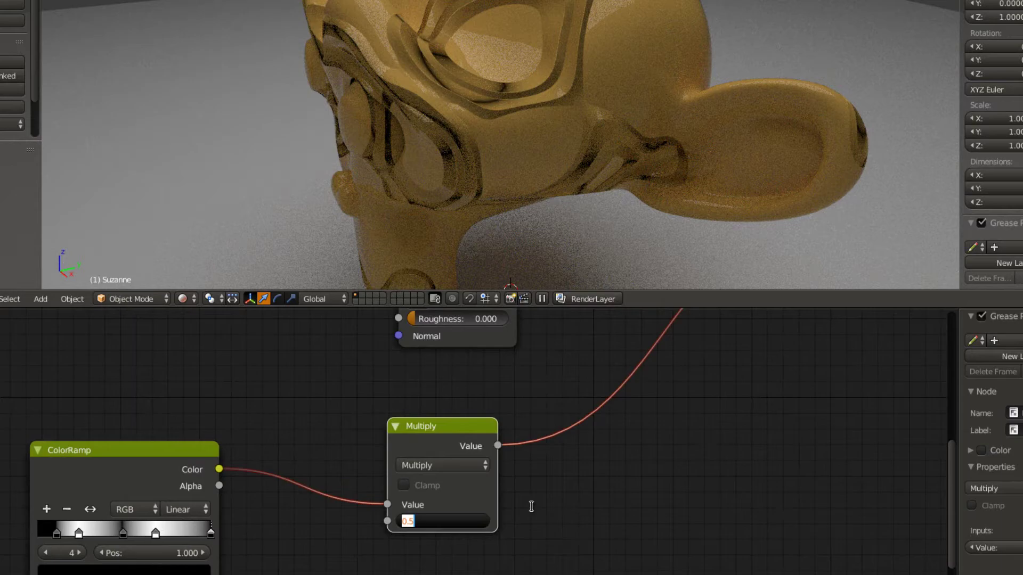
type("0.2")
key("Return")
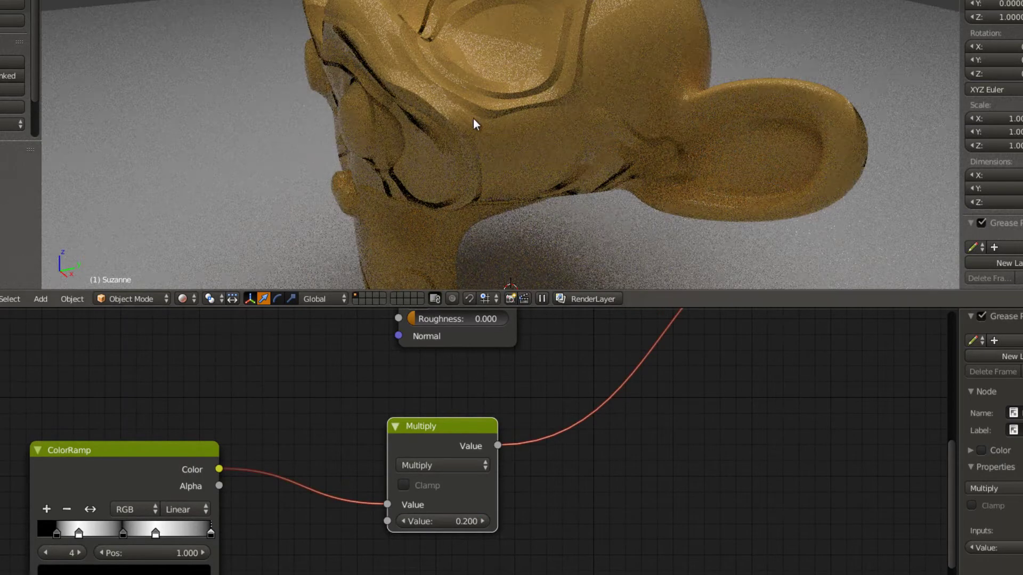
middle_click_drag(473, 118, 480, 117)
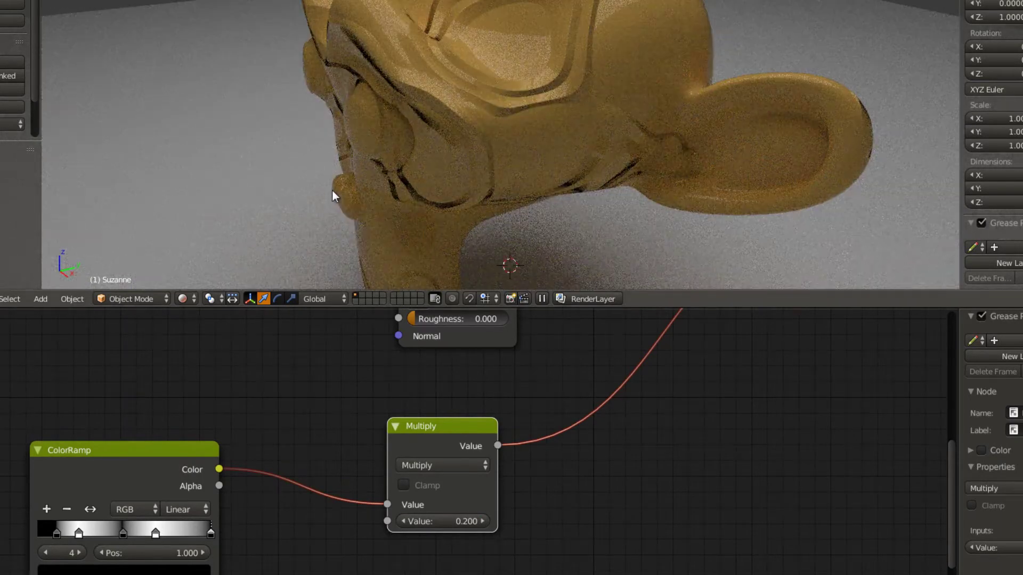
middle_click_drag(331, 190, 553, 144)
- Add an Invert node on the link between the ColorRamp and the Multiply node
middle_click_drag(289, 444, 450, 433)
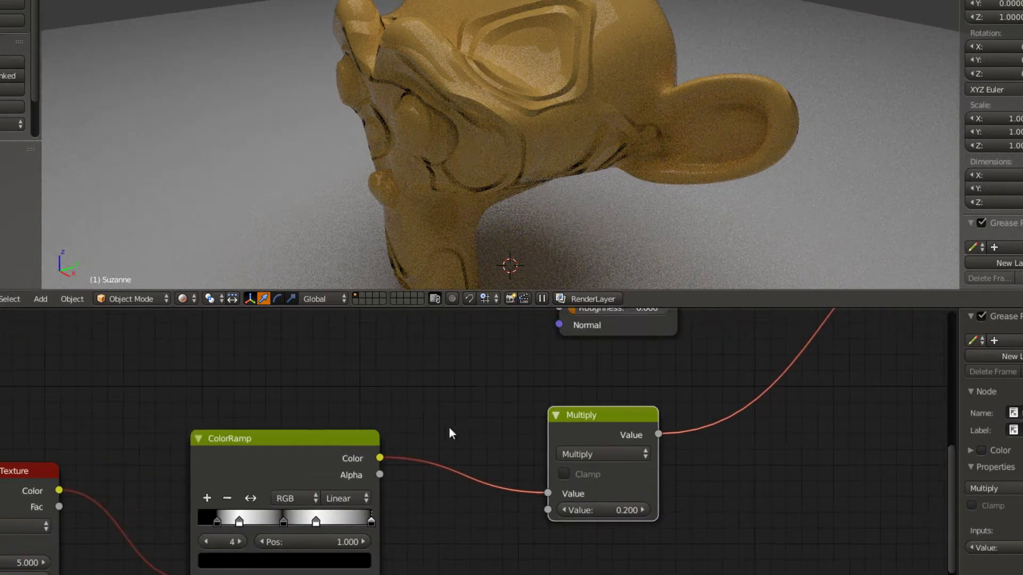
scroll(449, 433, "down", 1)
left_click_drag(98, 398, 209, 556)
key("shift+a")
left_click(467, 427)
type("Math")
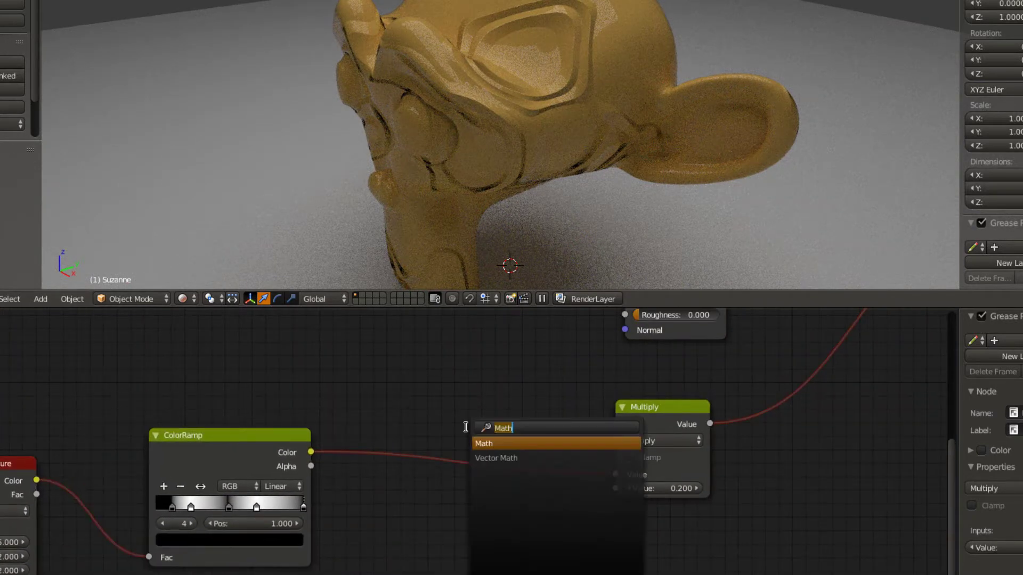
key("BackSpace")
type("inv")
key("Return")
left_click(443, 430)
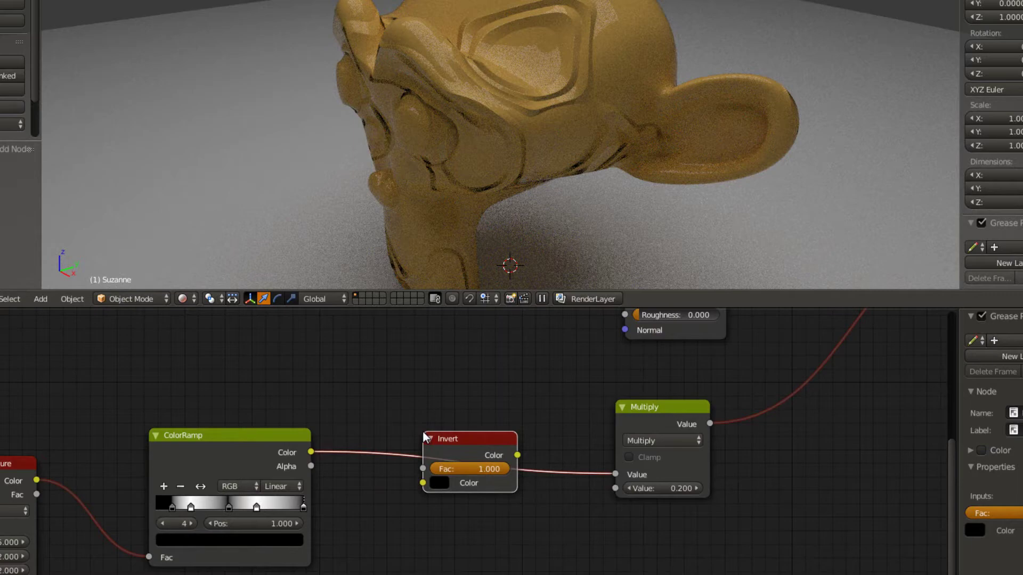
left_click_drag(423, 430, 423, 432)
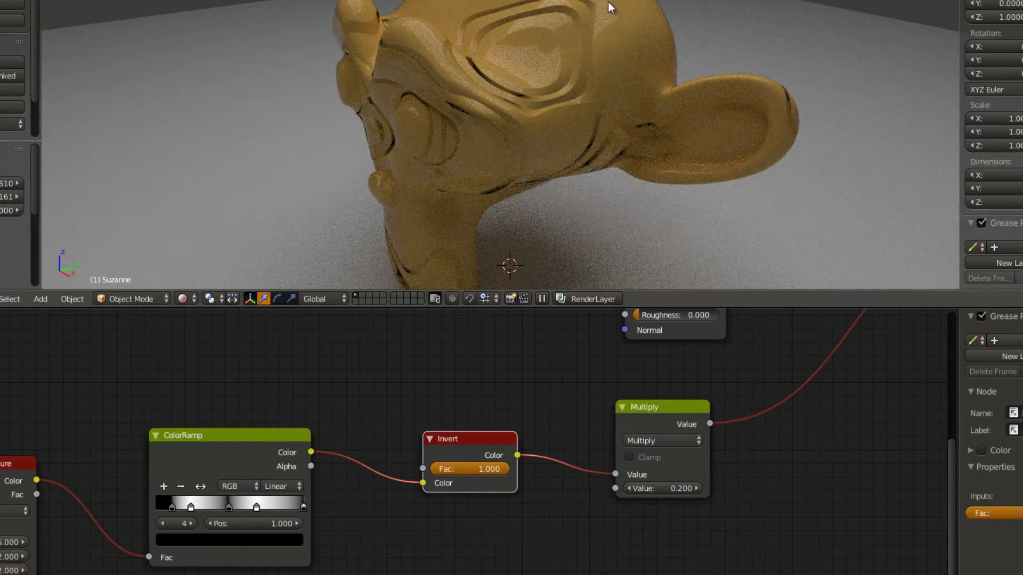
- Set the Multiply node's second value to 0.3
middle_click_drag(607, 458, 522, 471)
left_click(580, 504)
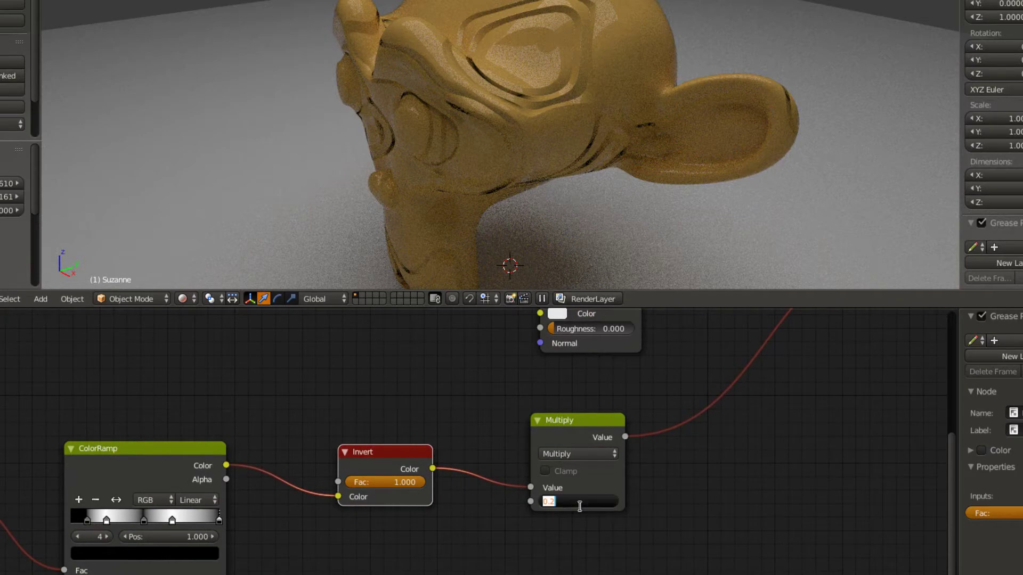
type("0.3")
key("Return")
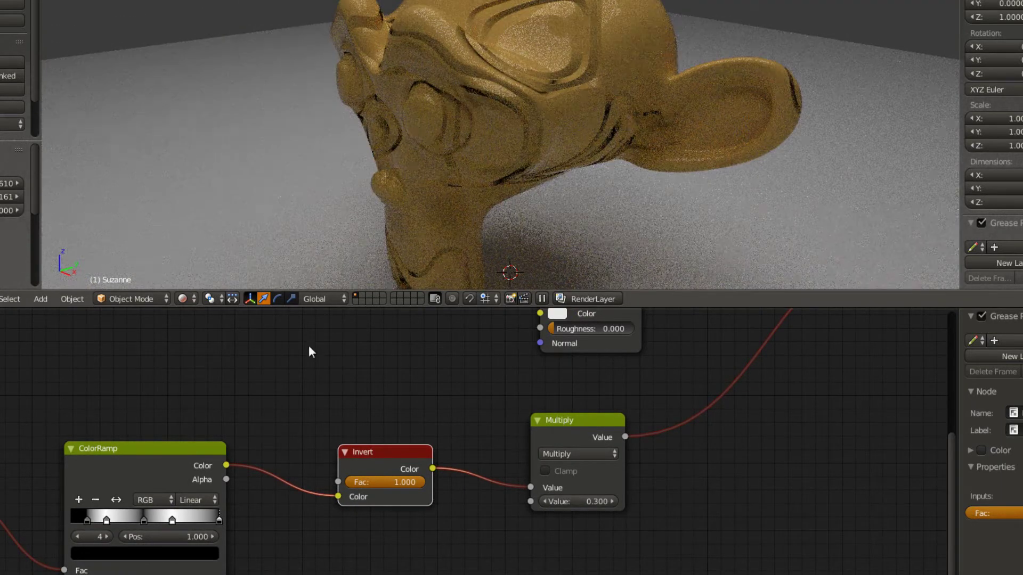
- Move the Musgrave Texture and ColorRamp nodes together closer to the Invert node
middle_click_drag(435, 449, 494, 463)
scroll(562, 430, "down", 4)
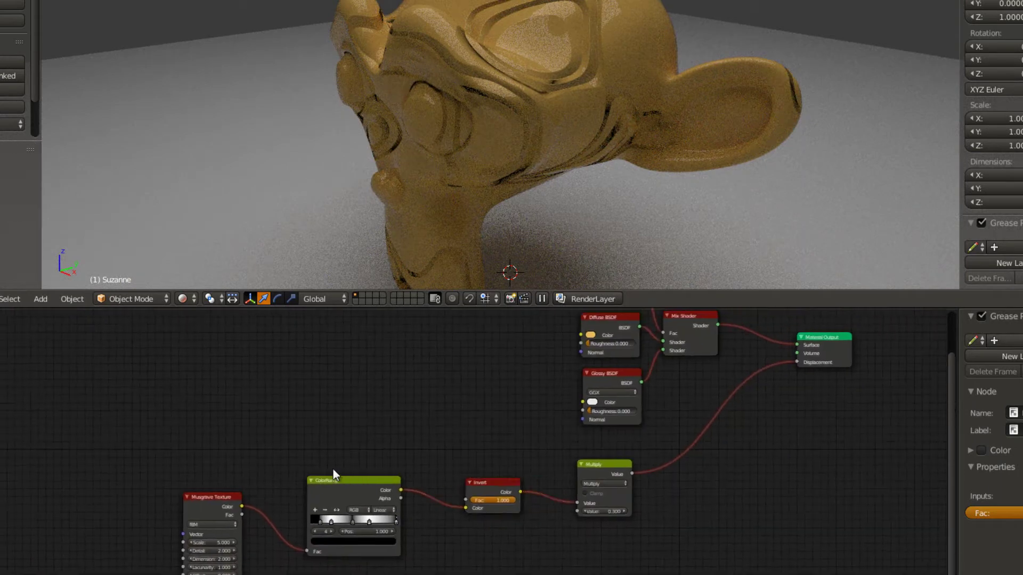
left_click_drag(332, 569, 343, 572)
key("g")
left_click(369, 561)
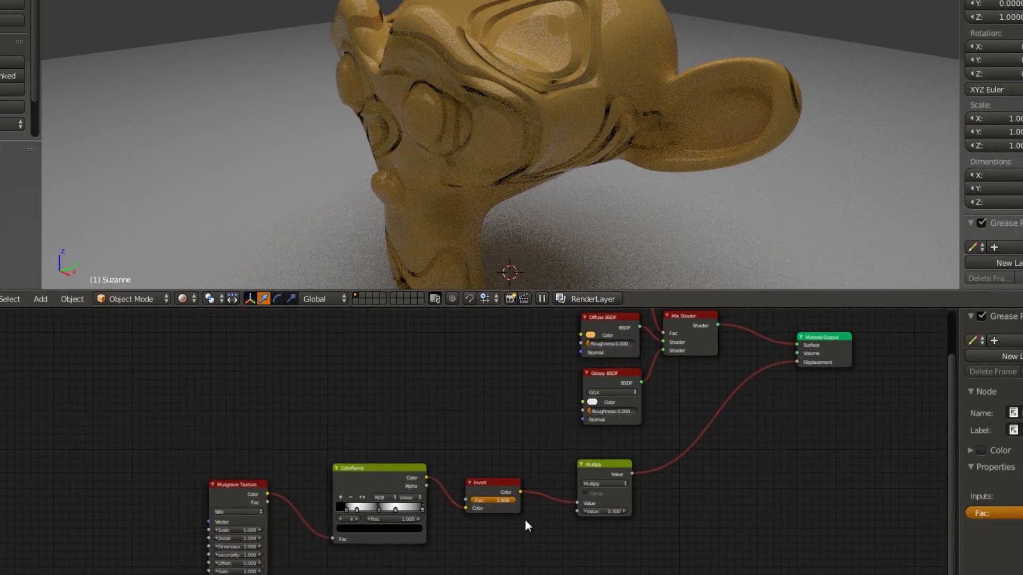
- Move the Musgrave Texture node upward so that it sits slightly higher than the ColorRamp
scroll(535, 451, "up", 2)
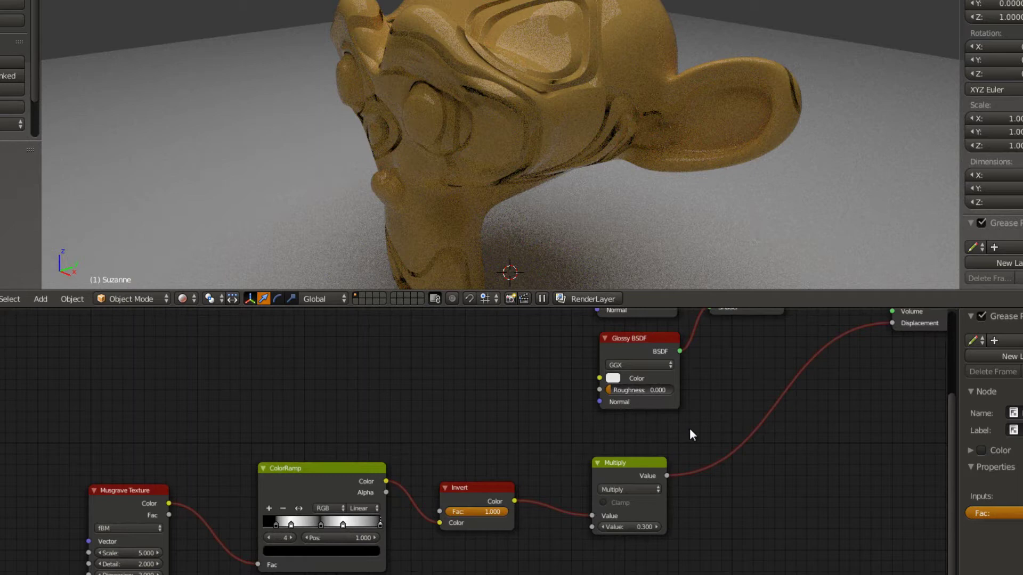
middle_click_drag(538, 383, 648, 351)
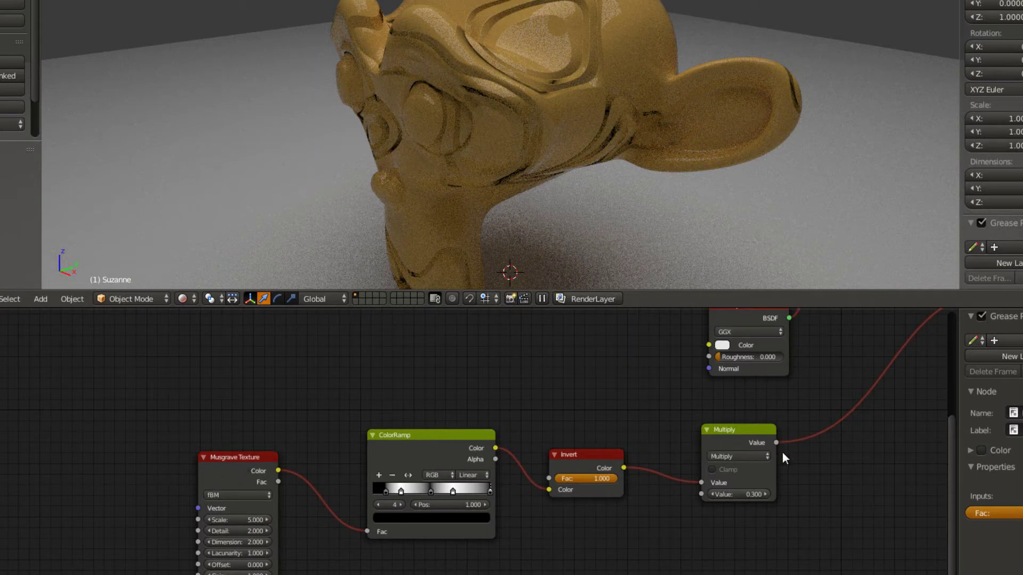
left_click(244, 472)
key("g")
left_click(340, 465)
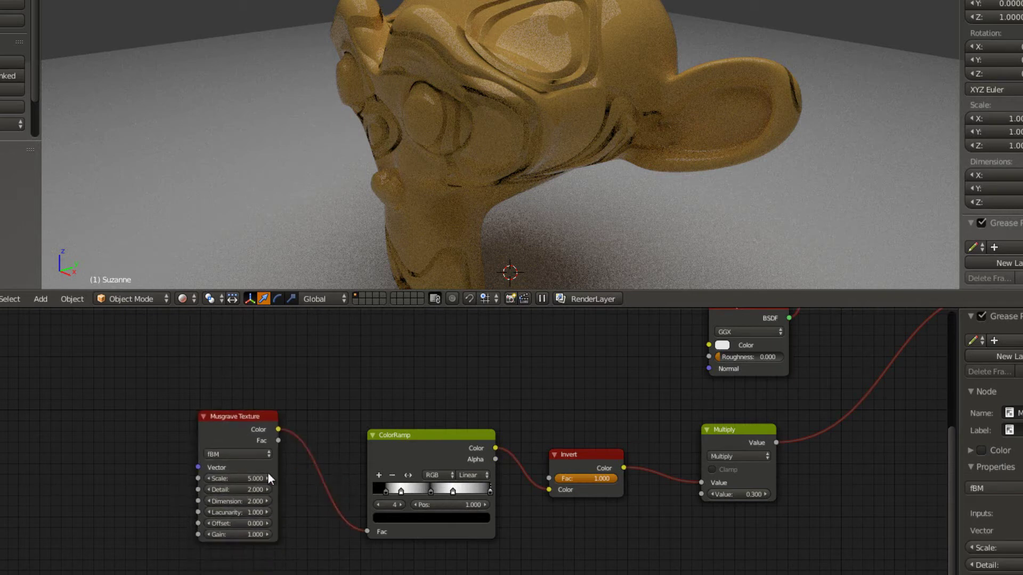
- Connect the Invert node's Color output to the Diffuse BSDF's Color input as well
middle_click_drag(568, 403, 432, 463)
scroll(430, 459, "down", 1)
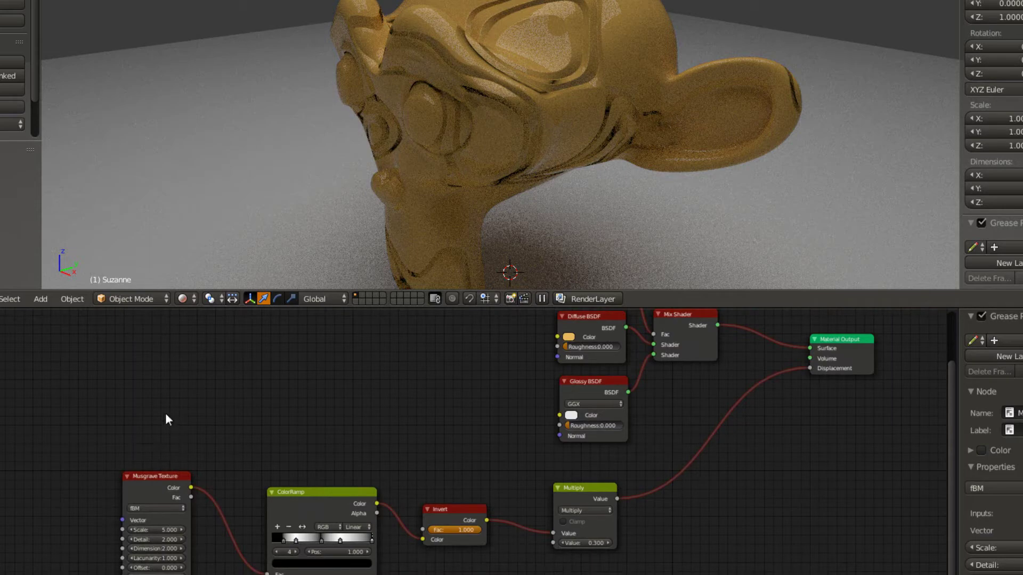
scroll(464, 200, "up", 5)
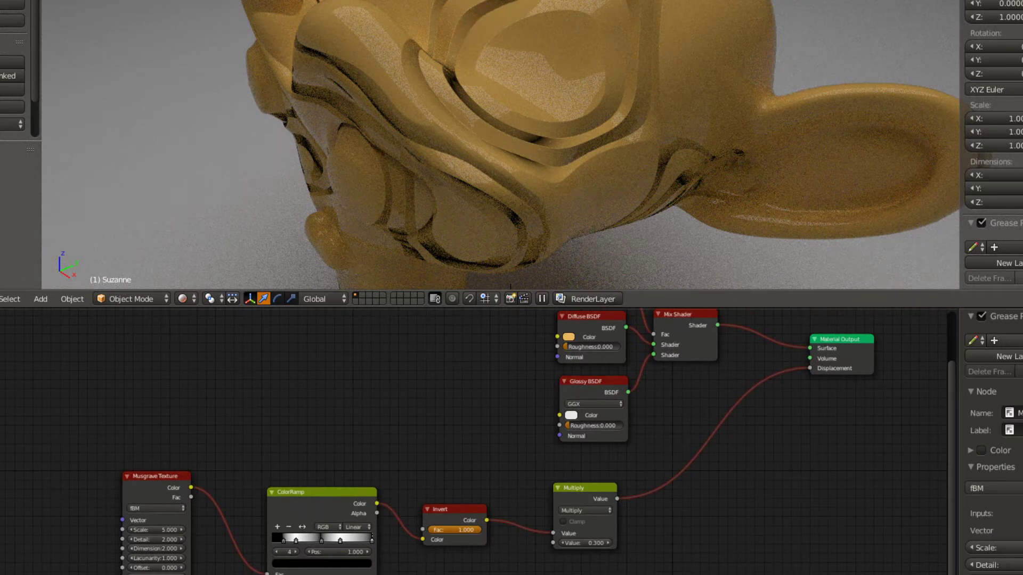
middle_click_drag(475, 420, 418, 402)
scroll(418, 400, "up", 1)
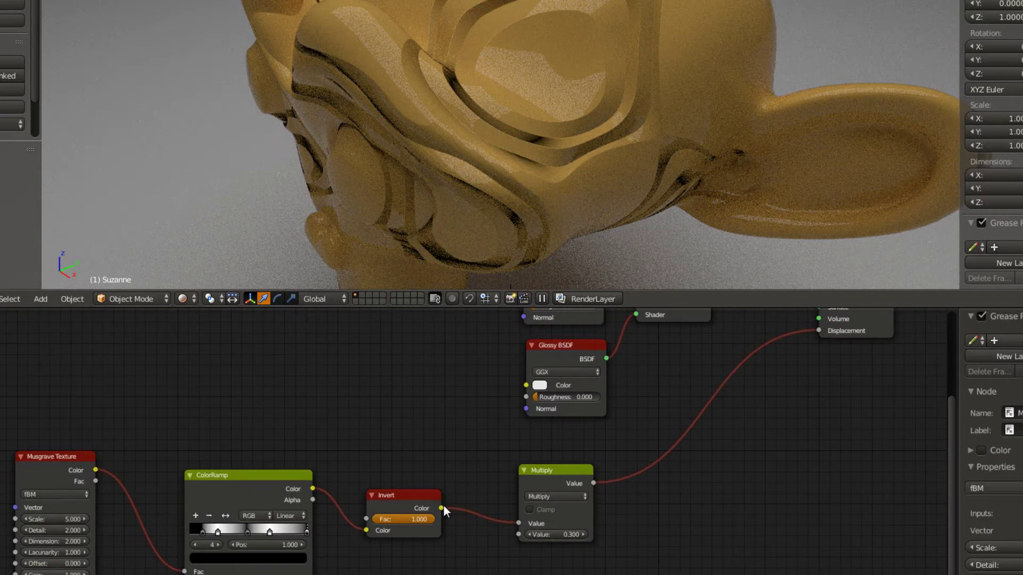
middle_click_drag(267, 446, 322, 471)
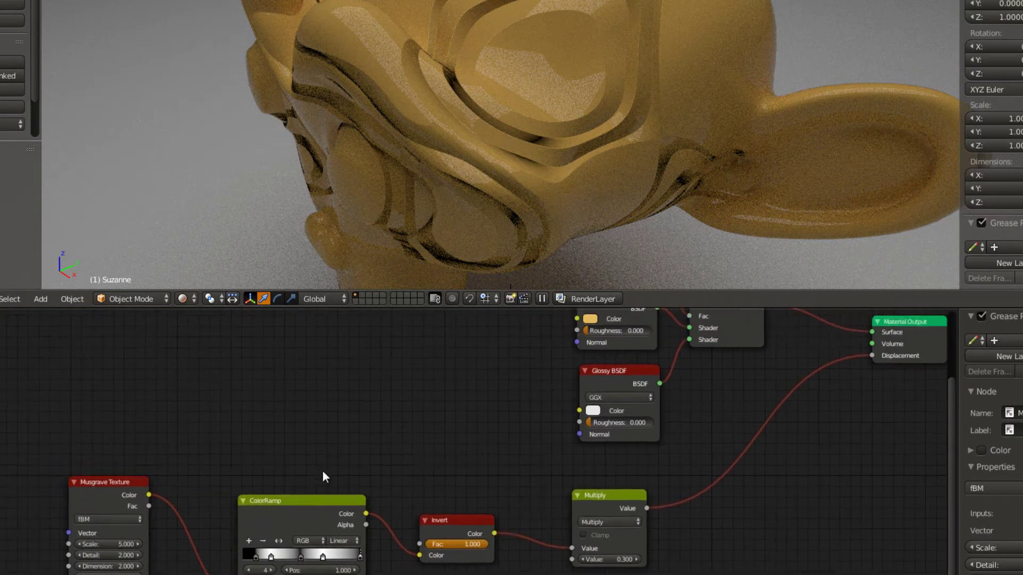
scroll(341, 470, "down", 1)
middle_click_drag(458, 479, 426, 495)
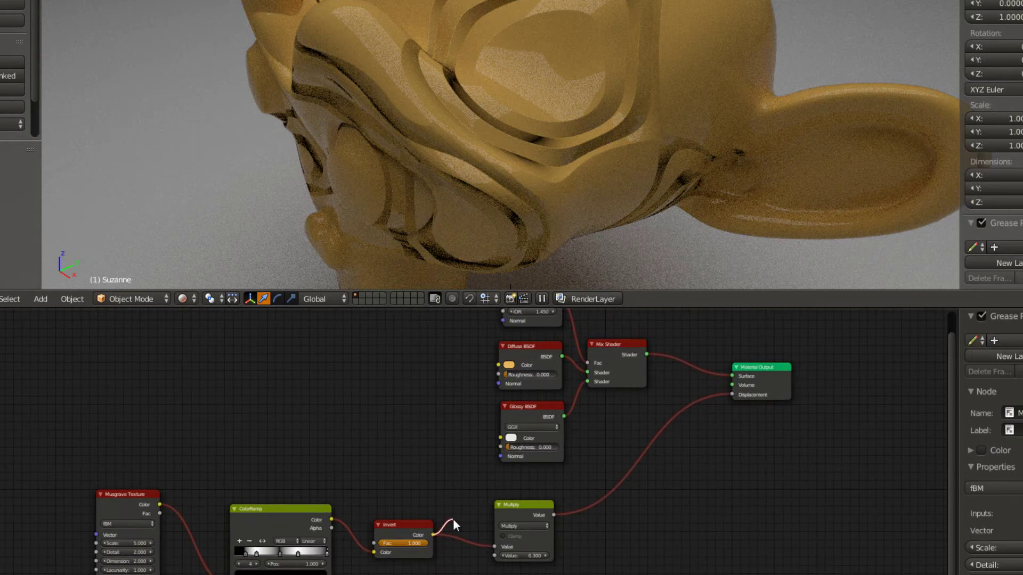
left_click_drag(453, 519, 435, 535)
left_click_drag(464, 525, 496, 366)
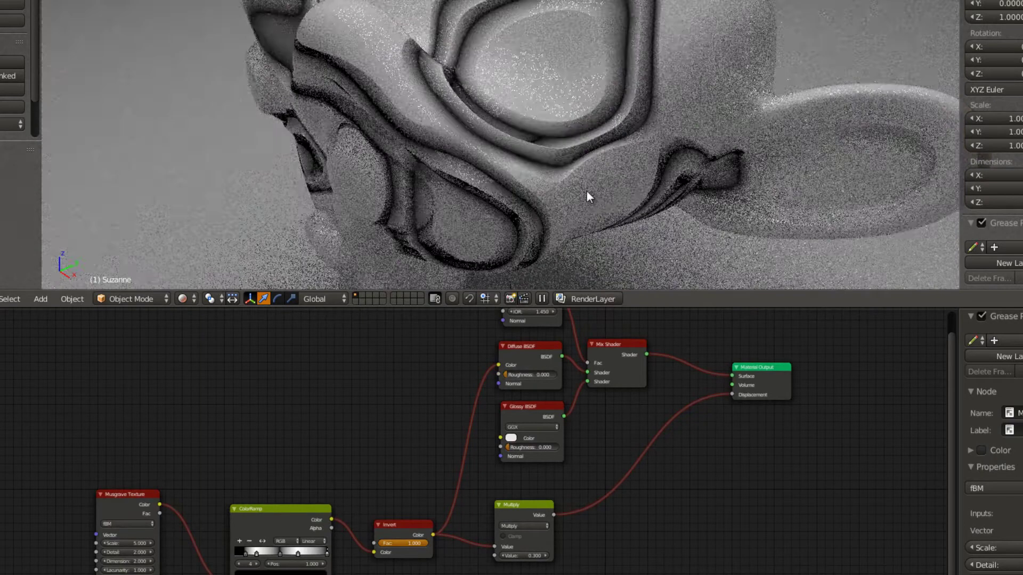
- Inspect the black and white pattern on Suzanne and set the Musgrave Texture's Scale to 5.664
middle_click_drag(587, 191, 554, 149)
middle_click_drag(417, 477, 588, 407)
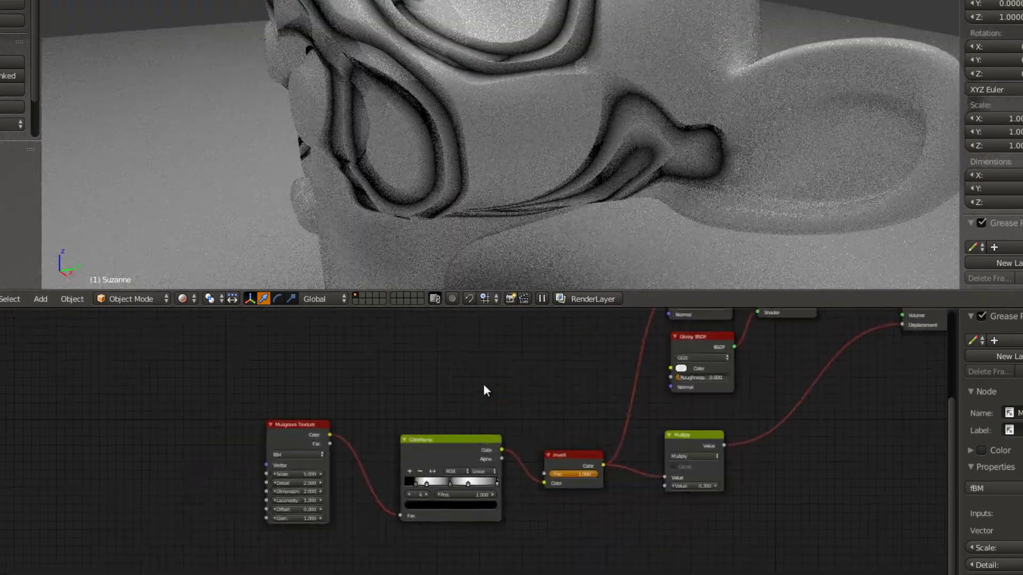
mouse_move(572, 76)
middle_mouse_down()
mouse_move(563, 273)
mouse_move(583, 79)
middle_mouse_up()
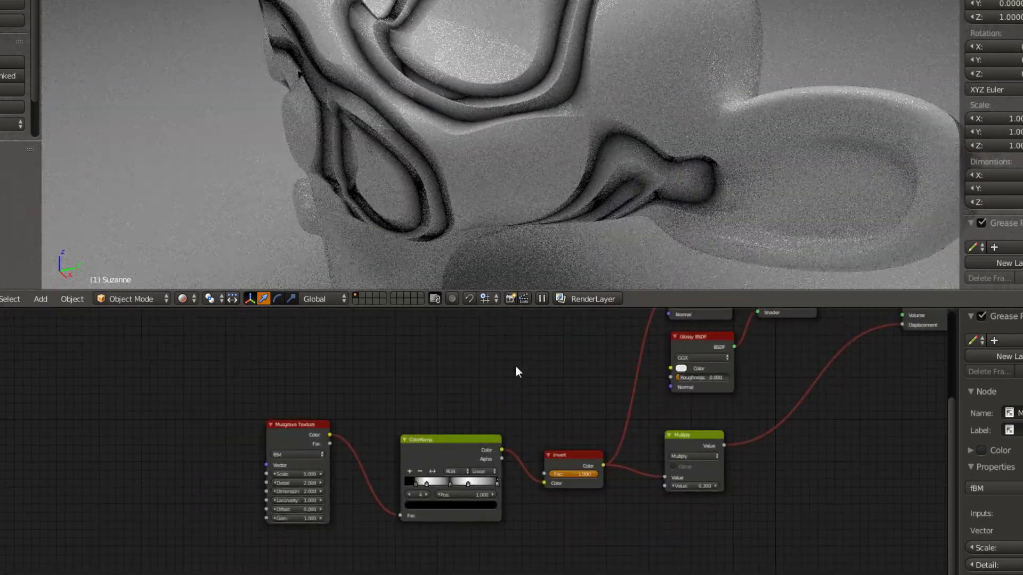
scroll(294, 423, "up", 1)
middle_click_drag(356, 416, 437, 428)
scroll(440, 450, "up", 2)
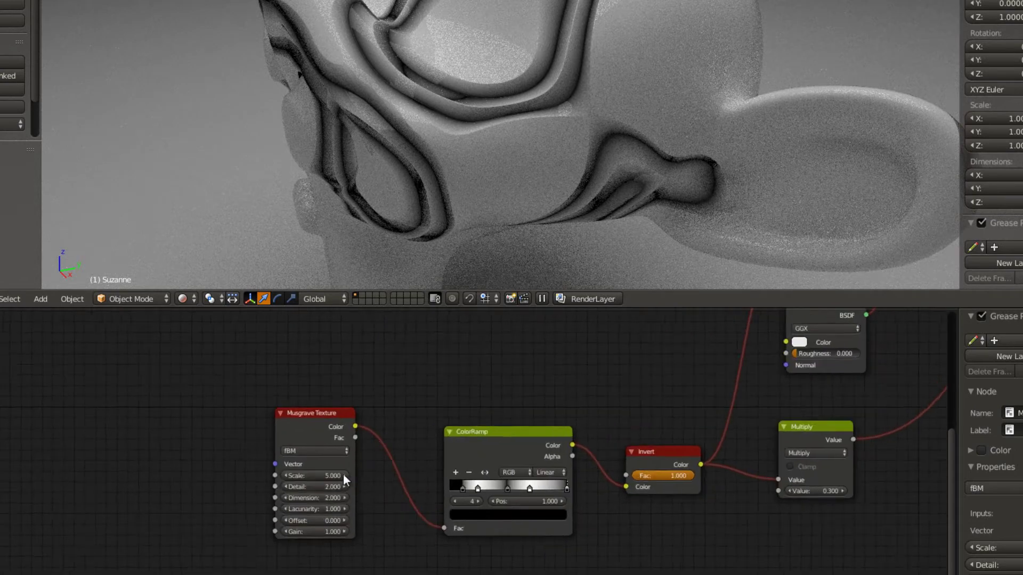
scroll(344, 476, "up", 1)
left_click_drag(306, 475, 315, 475)
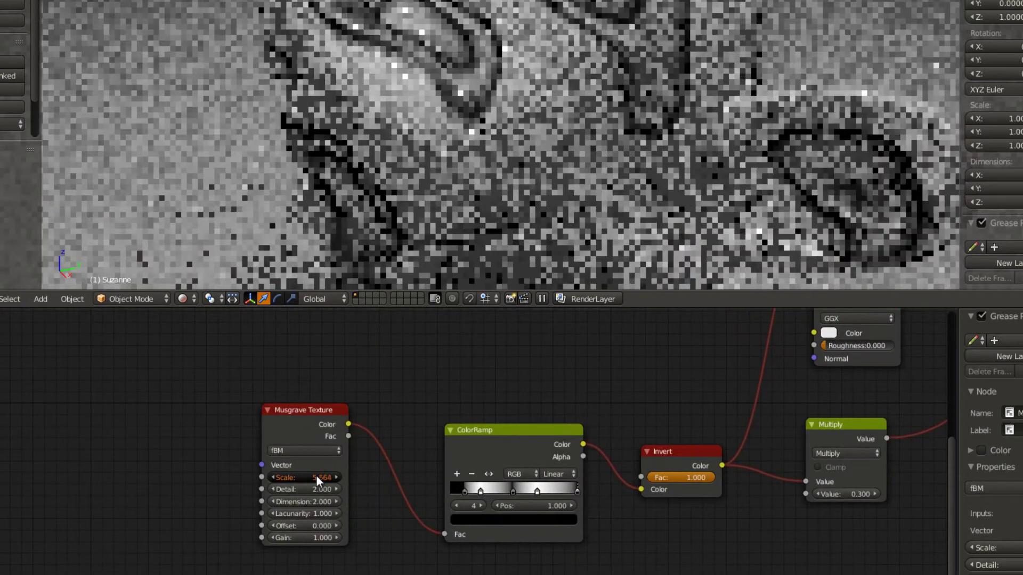
- Disconnect the Invert node from the Diffuse BSDF's Color input
middle_click_drag(571, 414, 365, 457)
scroll(213, 503, "down", 4)
middle_click_drag(380, 414, 450, 434)
scroll(450, 433, "up", 1)
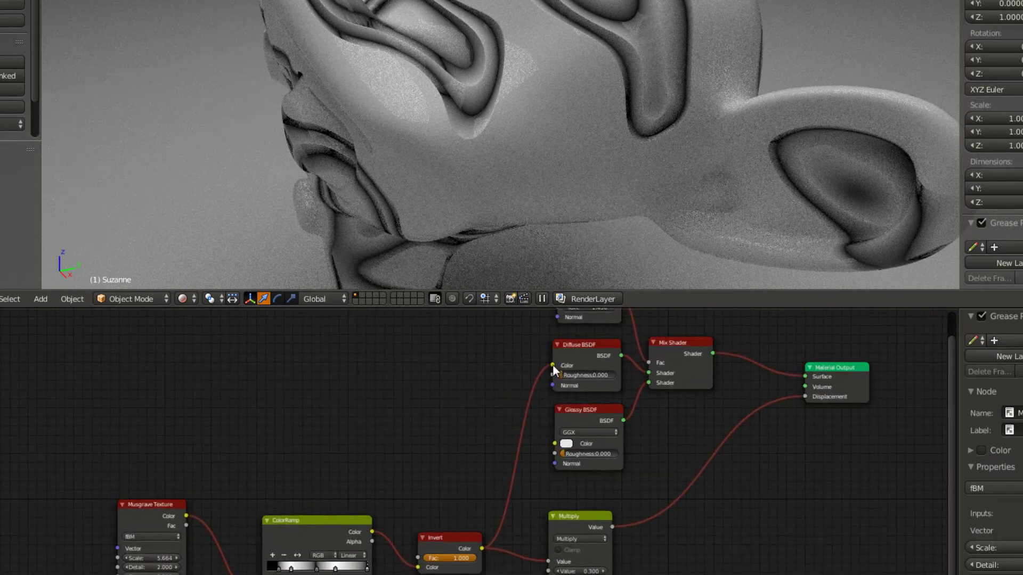
left_click_drag(552, 364, 445, 438)
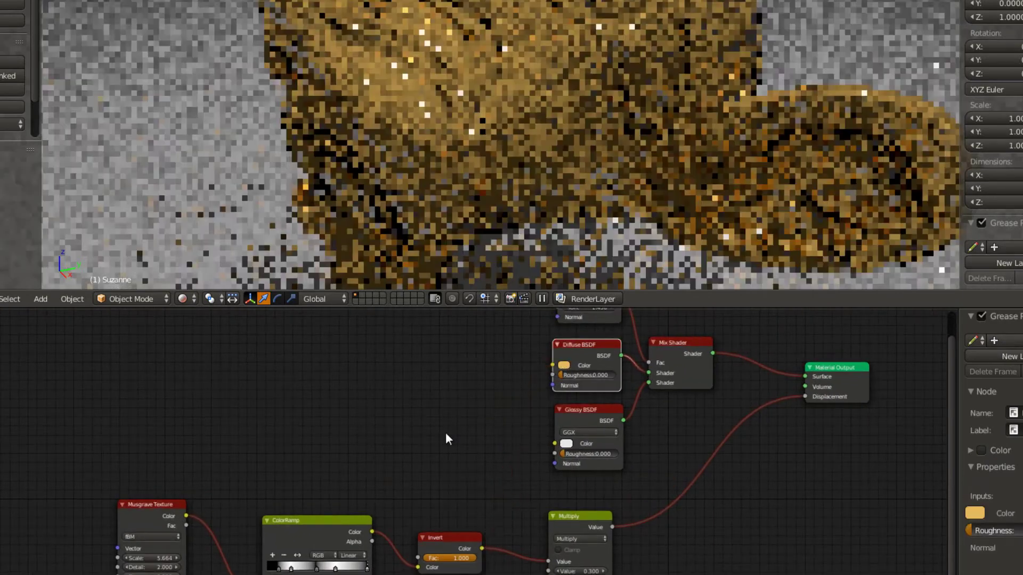
- Add an RGB input node in the free space before the Diffuse BSDF
middle_click_drag(361, 427, 454, 487)
scroll(496, 432, "up", 1)
key("shift+a")
left_click(491, 428)
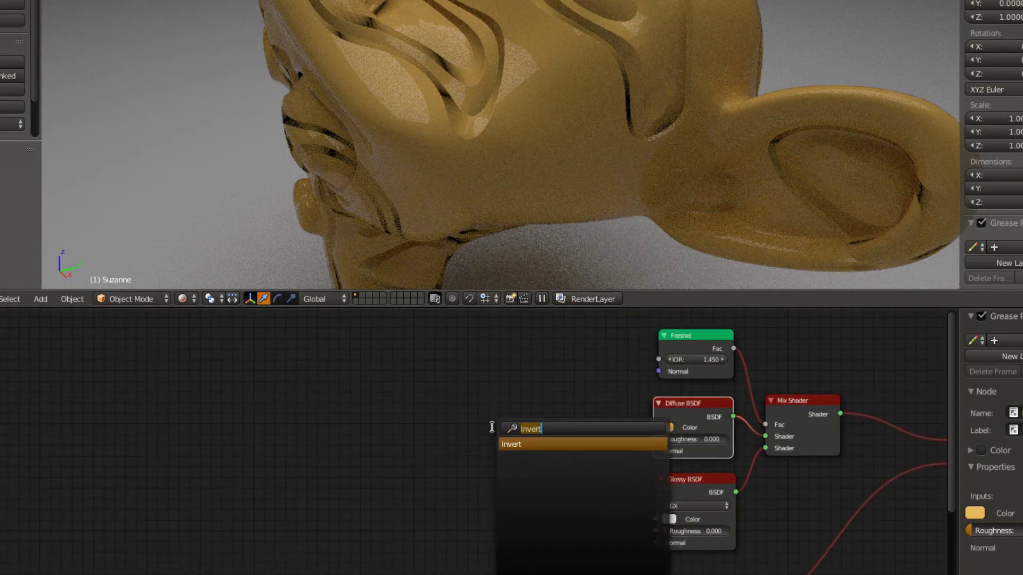
type("rgb")
key("Return")
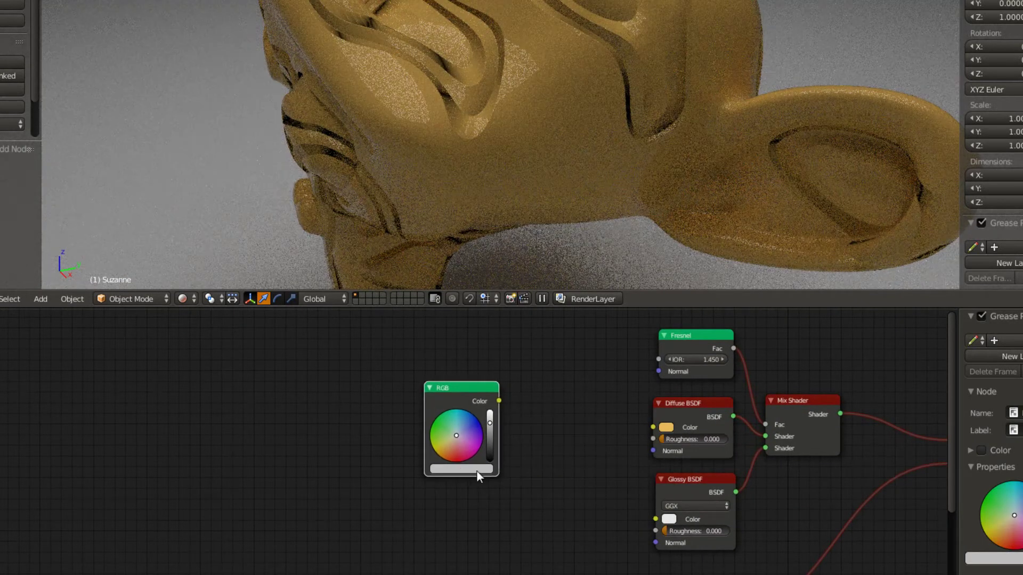
left_click(478, 471)
- Sample the Diffuse BSDF's golden colour into the RGB node and connect the RGB node to the Diffuse BSDF's Color
left_click(461, 469)
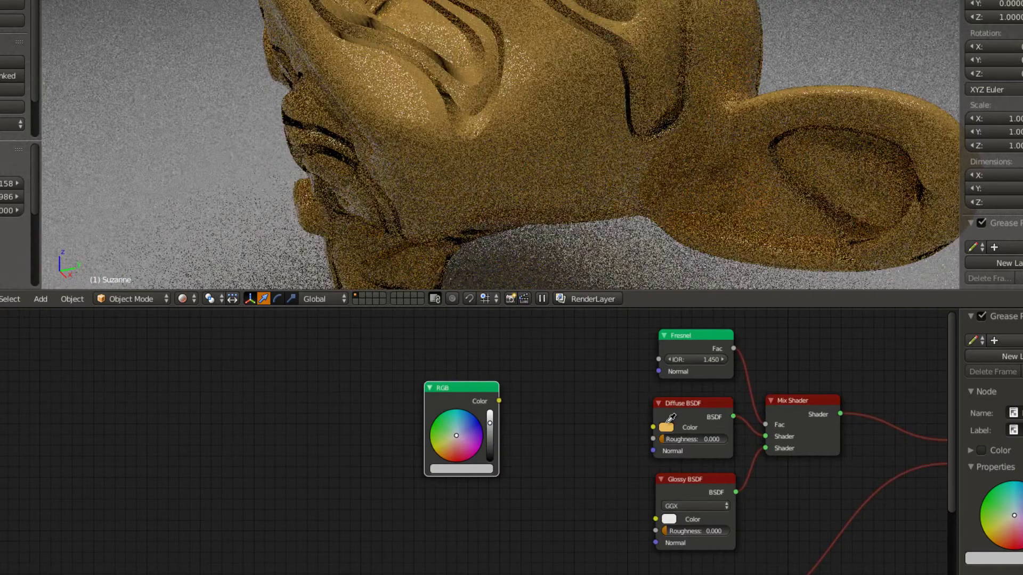
left_click(671, 418)
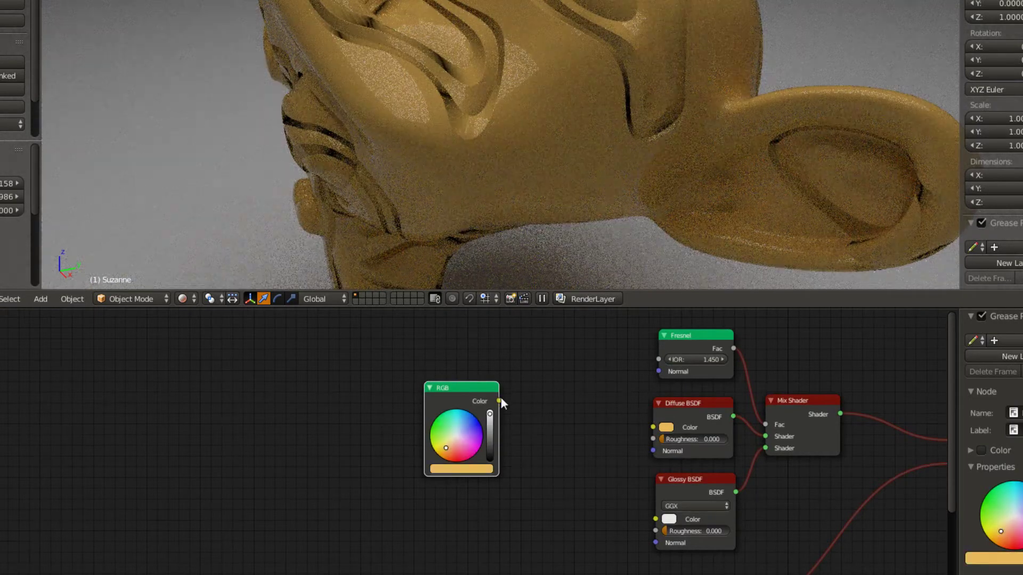
left_click_drag(499, 401, 652, 427)
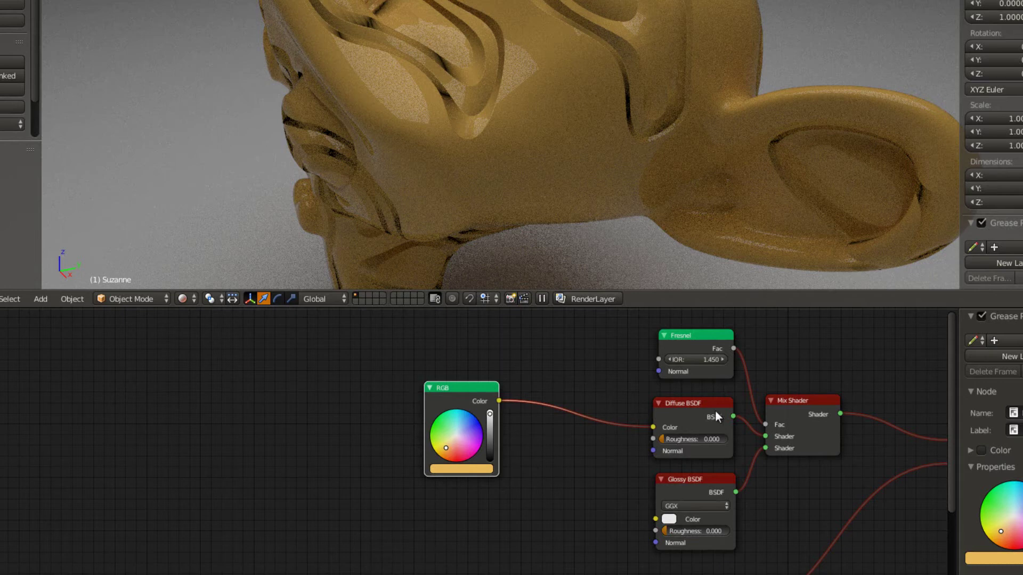
- Move the RGB node farther from the Diffuse BSDF and insert a MixRGB node on the link between them
left_click_drag(480, 420, 394, 441)
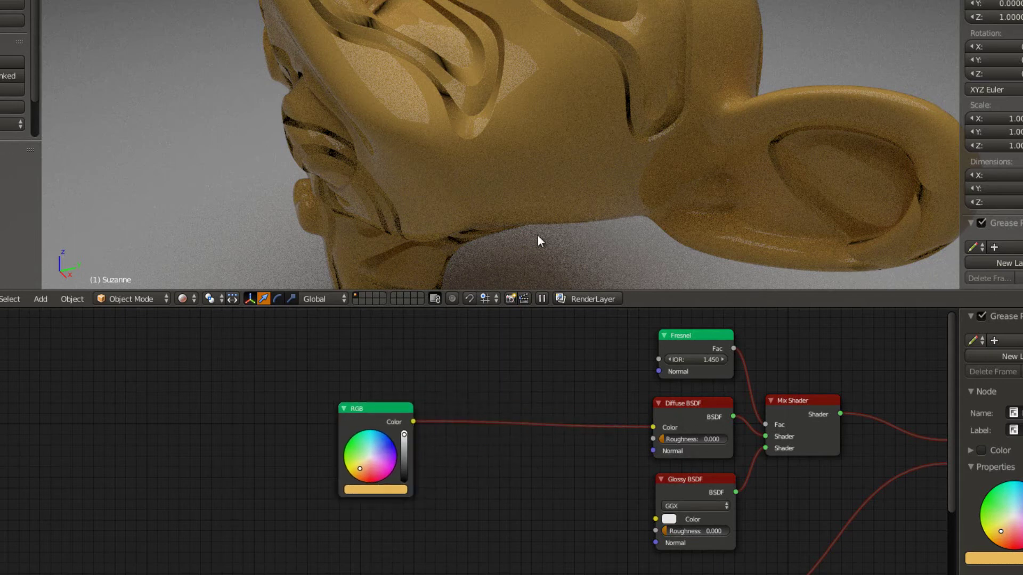
key("shift+a")
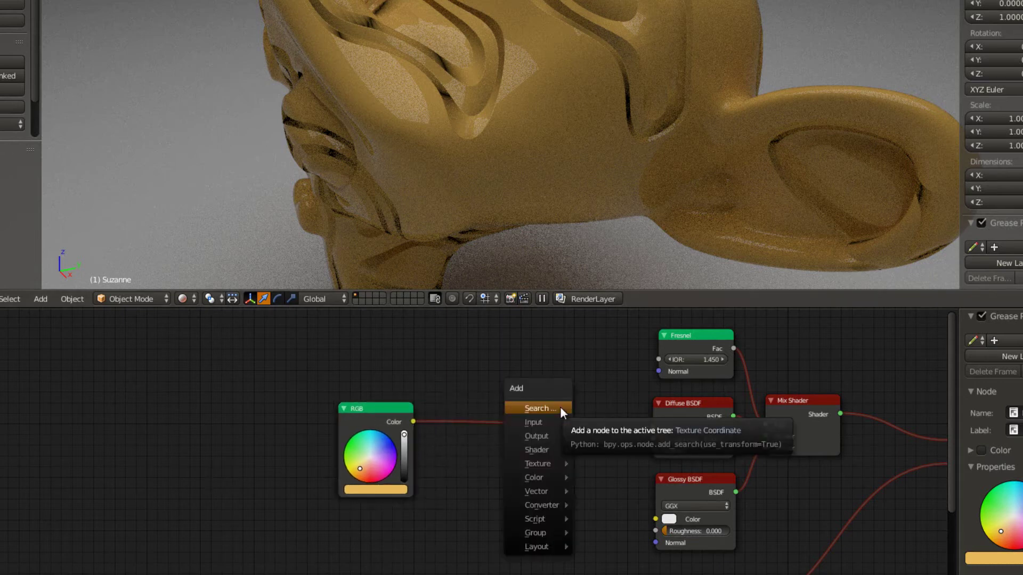
left_click(561, 407)
type("mix")
key("Down")
key("Down")
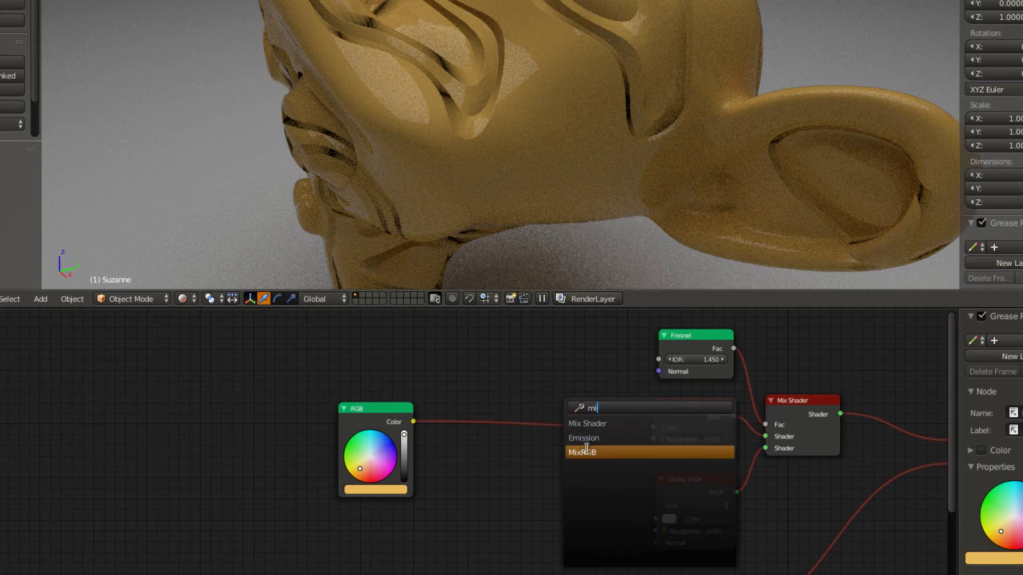
key("Return")
left_click(522, 407)
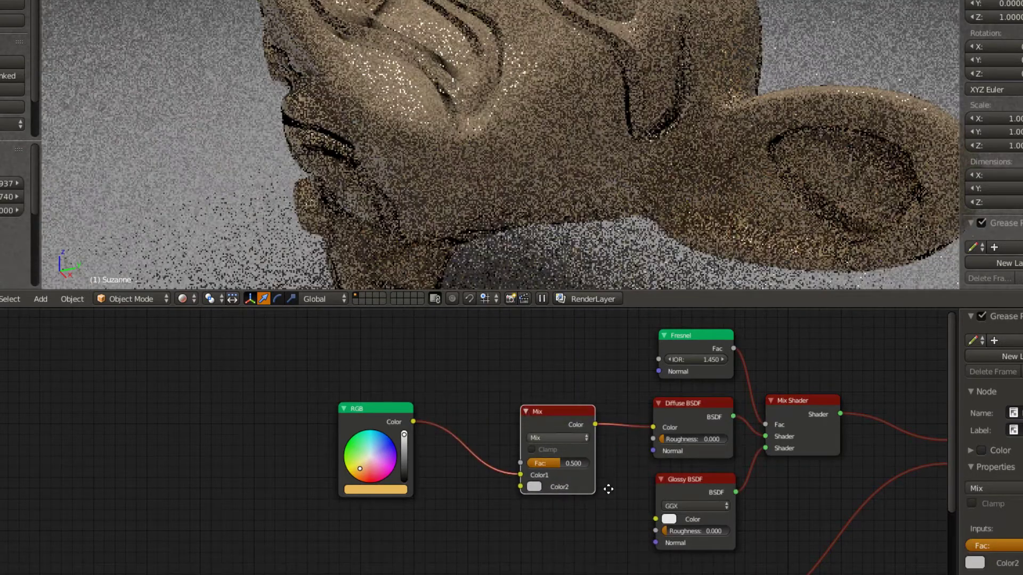
- Move the Musgrave Texture, ColorRamp and Invert nodes away from the Multiply node and connect Invert's Color output to the Mix node's Color2
middle_click_drag(608, 489, 618, 406)
scroll(562, 522, "down", 1)
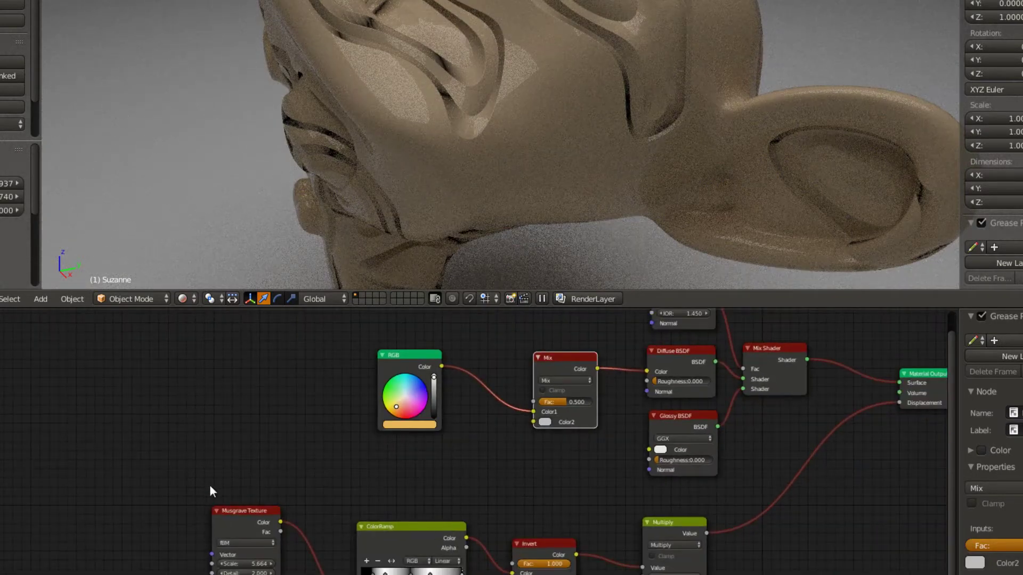
key("b")
left_click_drag(215, 487, 576, 574)
key("a")
key("b")
key("g")
left_click(413, 561)
key("a")
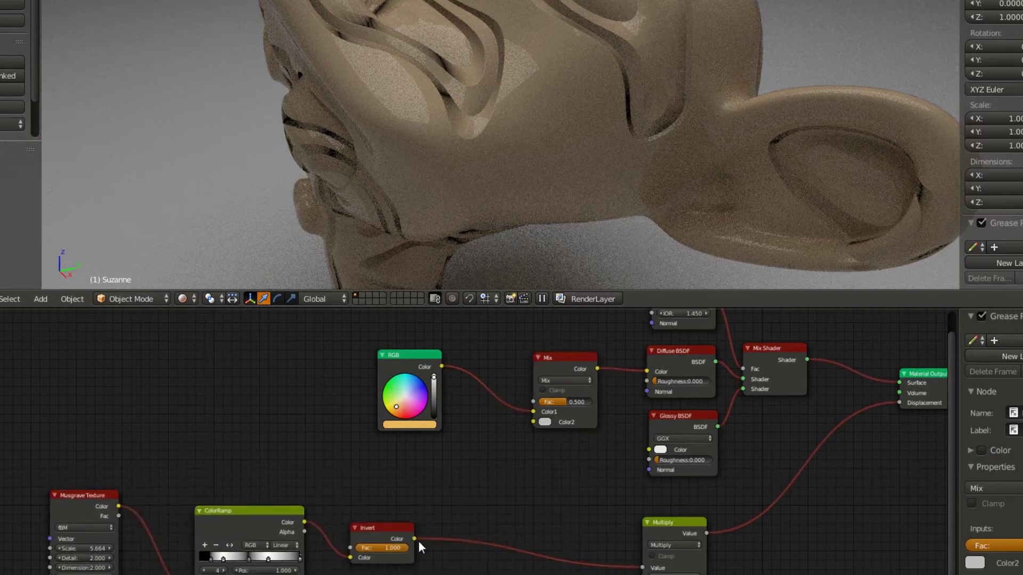
left_click_drag(418, 542, 534, 422)
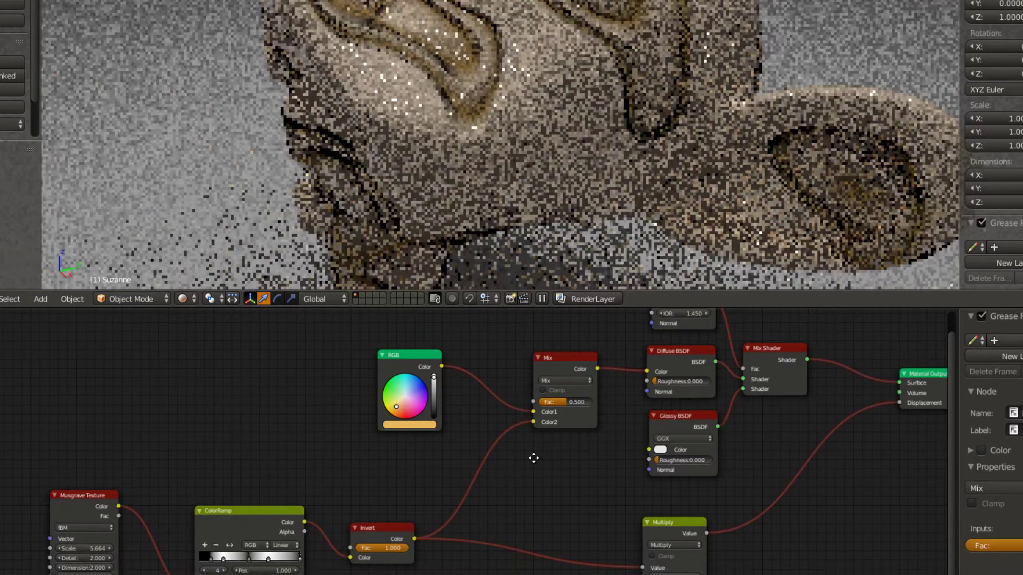
- Set the Mix node's blend mode to Multiply and its Fac to 1.000, checking the effect on Suzanne
middle_click_drag(534, 458, 500, 528)
scroll(516, 528, "up", 4)
middle_click_drag(585, 517, 566, 496)
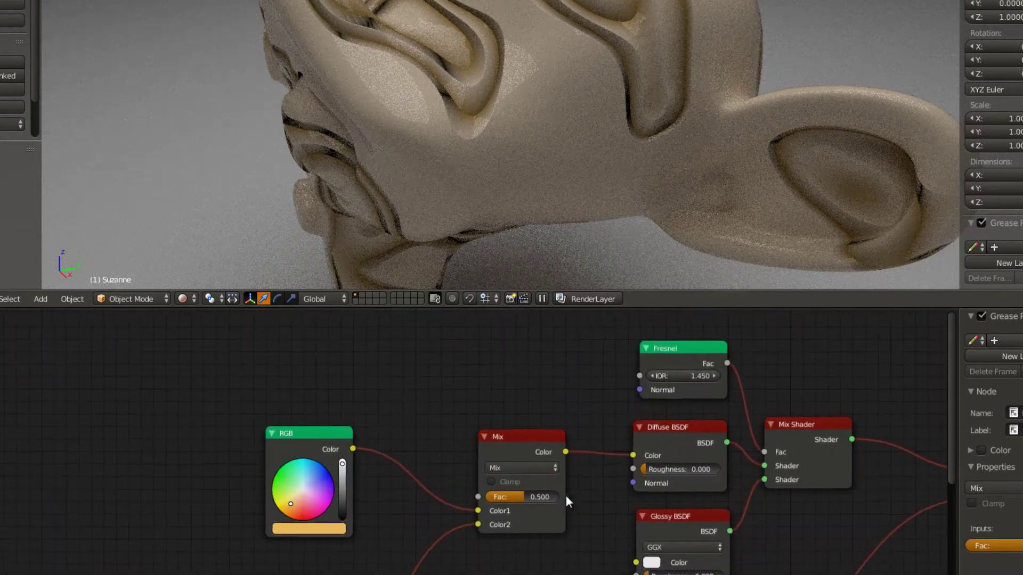
scroll(565, 496, "up", 1)
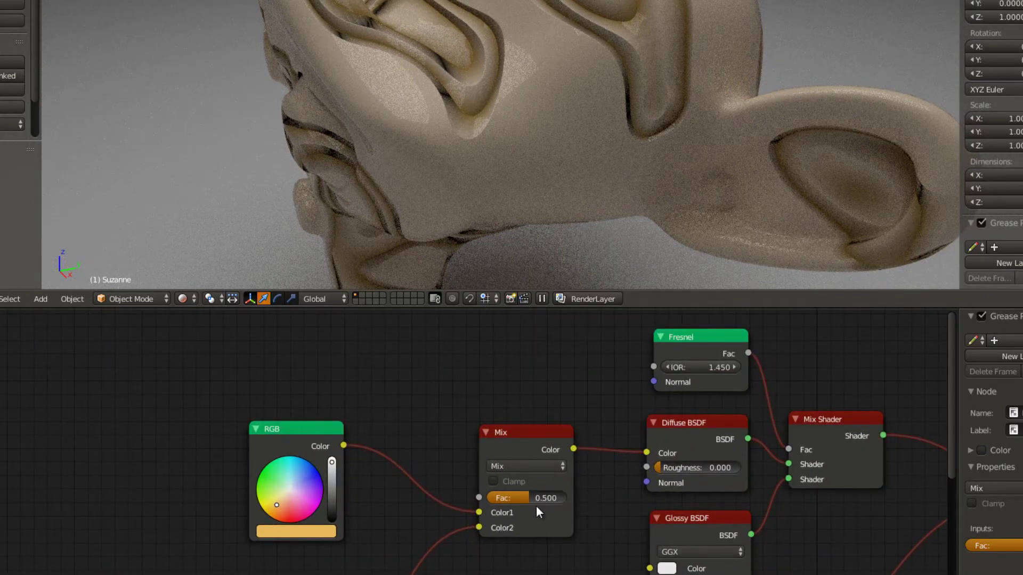
mouse_move(535, 498)
left_mouse_down()
mouse_move(500, 493)
mouse_move(622, 509)
mouse_move(536, 516)
left_mouse_up()
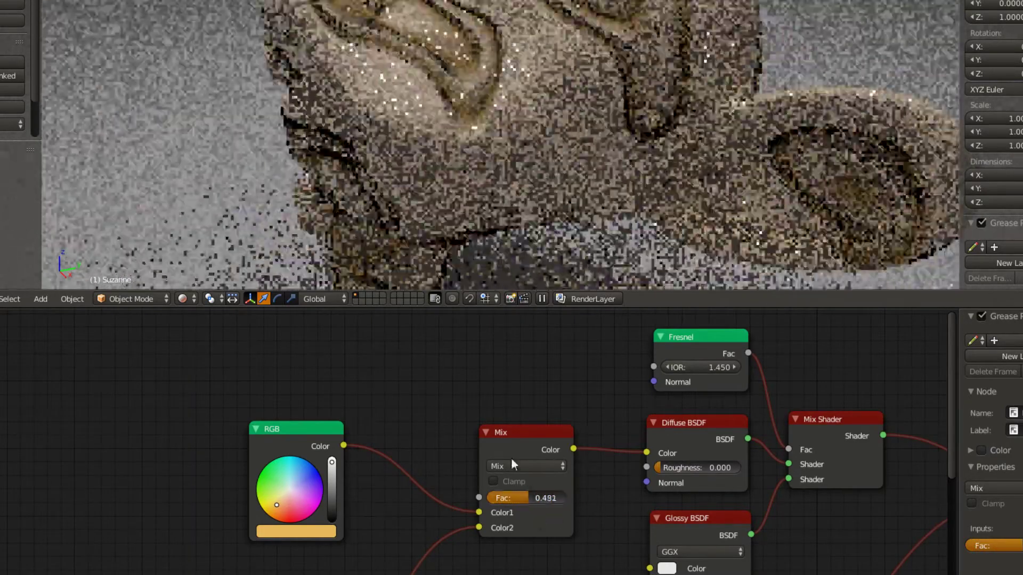
left_click(510, 459)
left_click(510, 423)
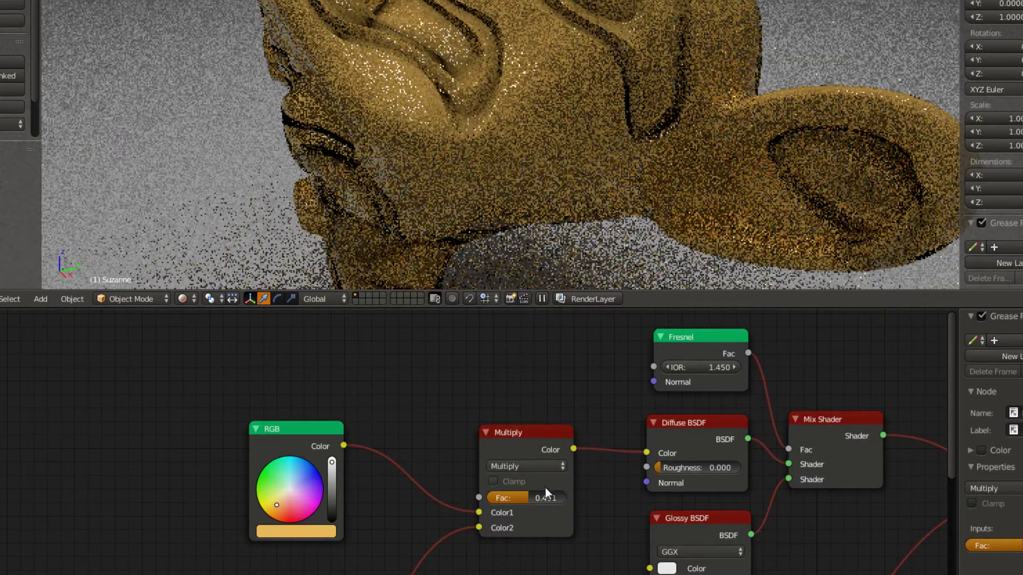
left_click_drag(536, 495, 601, 501)
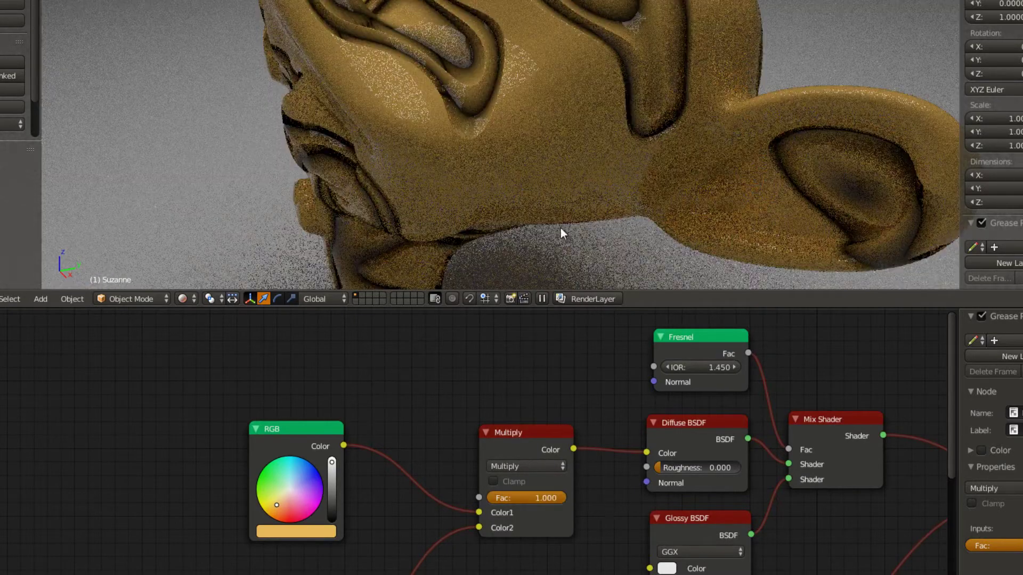
scroll(587, 228, "down", 3)
middle_click_drag(587, 228, 623, 127)
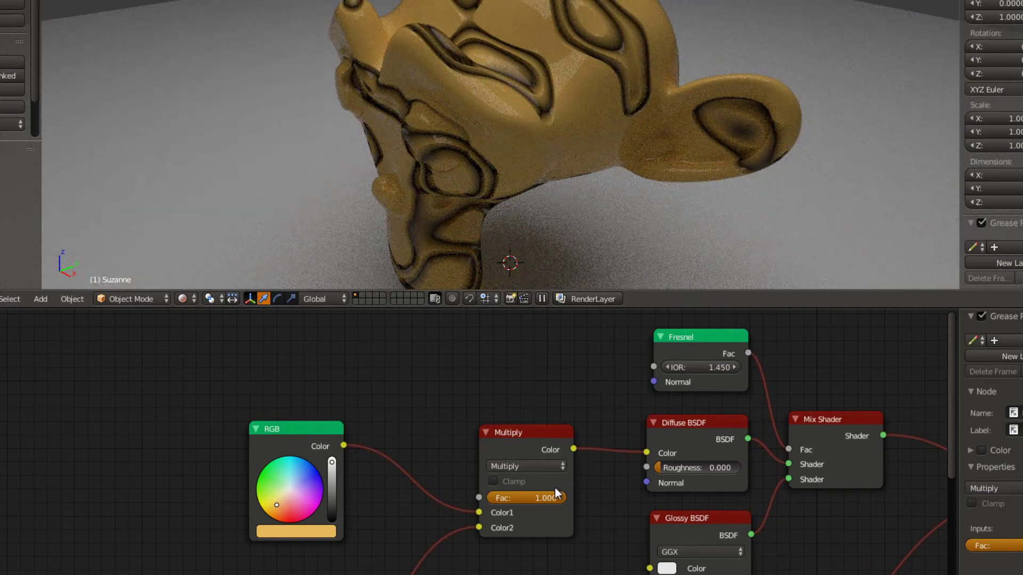
left_click_drag(544, 496, 596, 501)
- Shift the Musgrave Texture, ColorRamp and Invert nodes together slightly closer to the Multiply nodes
scroll(592, 468, "down", 2)
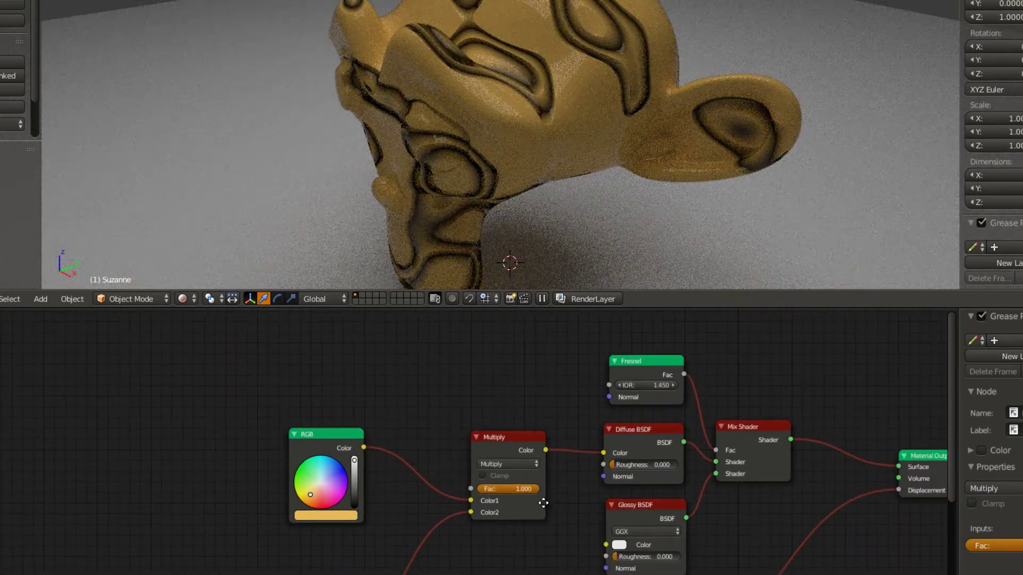
middle_click_drag(540, 504, 559, 401)
scroll(554, 405, "down", 2)
key("b")
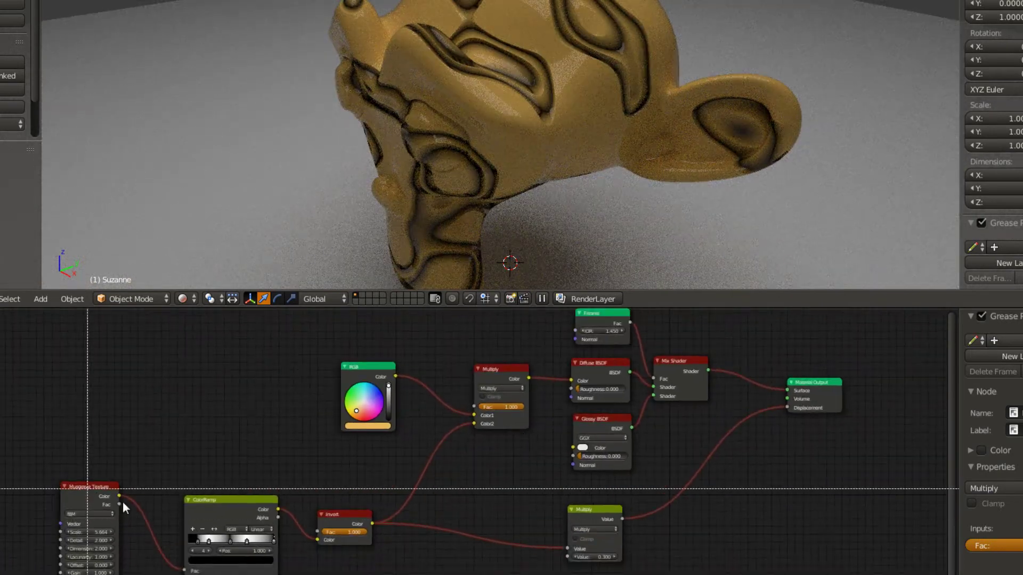
left_click_drag(84, 487, 346, 565)
key("g")
left_click(371, 563)
key("a")
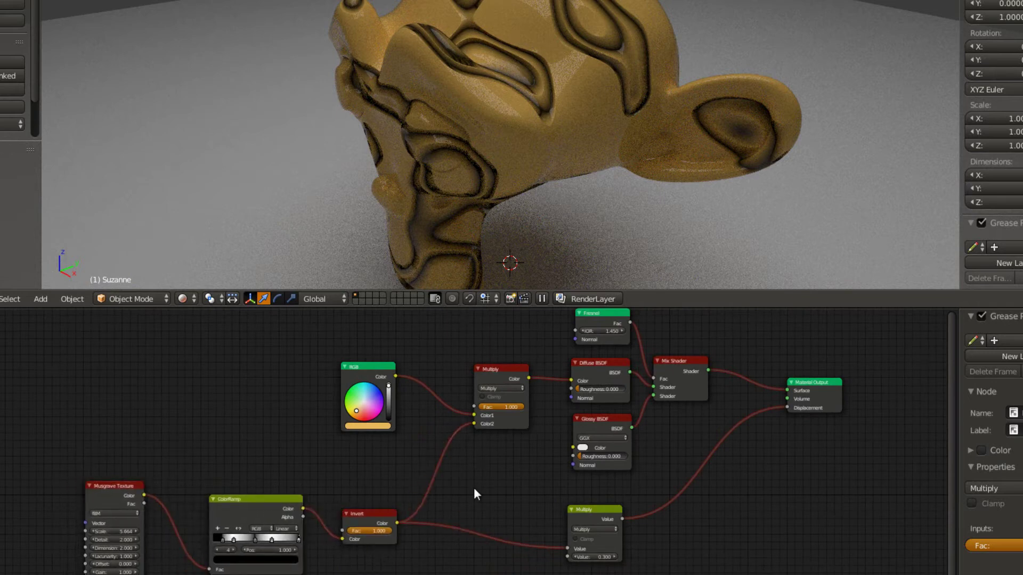
- Set the Musgrave Texture's Scale to 5.384
scroll(475, 488, "down", 1)
middle_click_drag(476, 461, 482, 483)
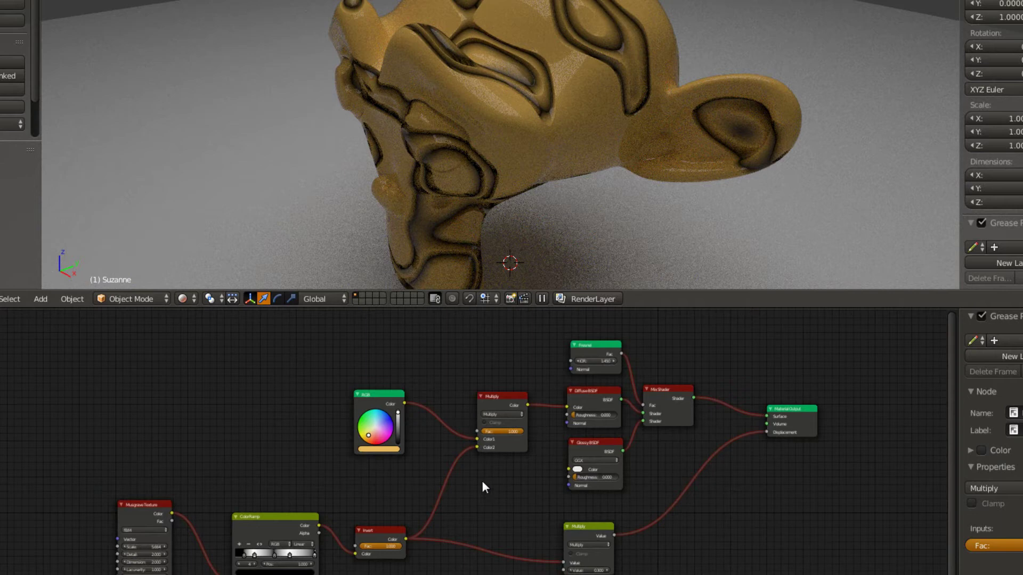
left_click(395, 530)
middle_click_drag(397, 529, 656, 469)
scroll(581, 481, "up", 1)
scroll(433, 455, "up", 1)
middle_click_drag(432, 455, 437, 457)
scroll(437, 457, "up", 1)
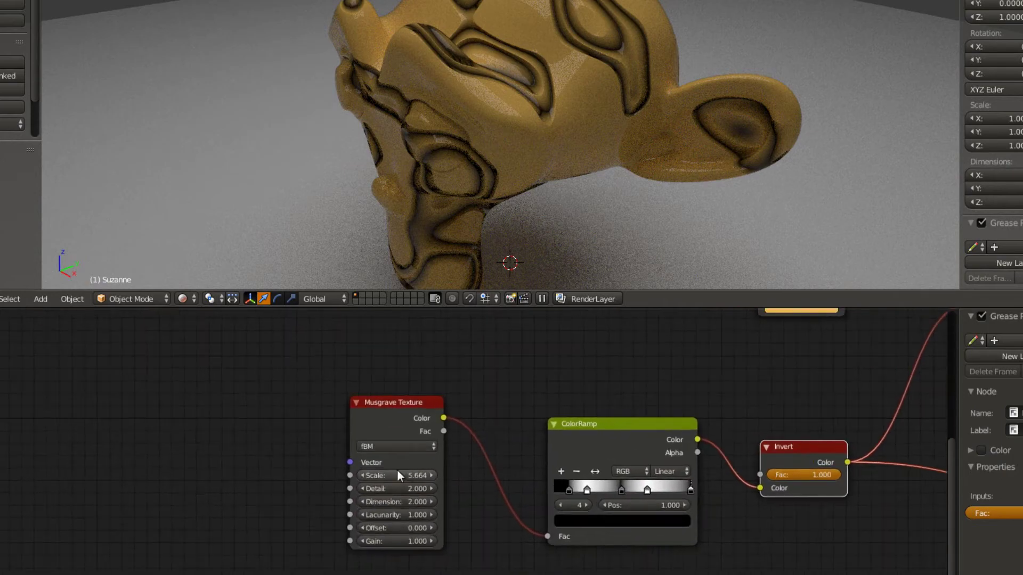
left_click_drag(388, 473, 394, 475)
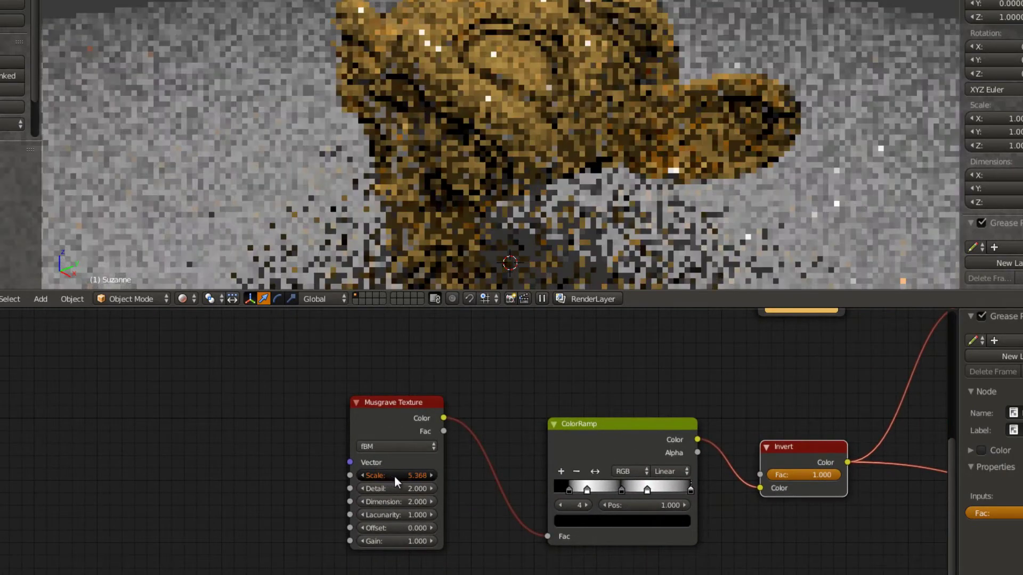
- Move the ColorRamp's first black stop to position 0.218
scroll(427, 458, "up", 1)
middle_click_drag(628, 535, 562, 531)
scroll(556, 524, "up", 1)
scroll(555, 521, "up", 1)
mouse_move(527, 497)
left_mouse_down()
mouse_move(489, 500)
mouse_move(530, 494)
left_mouse_up()
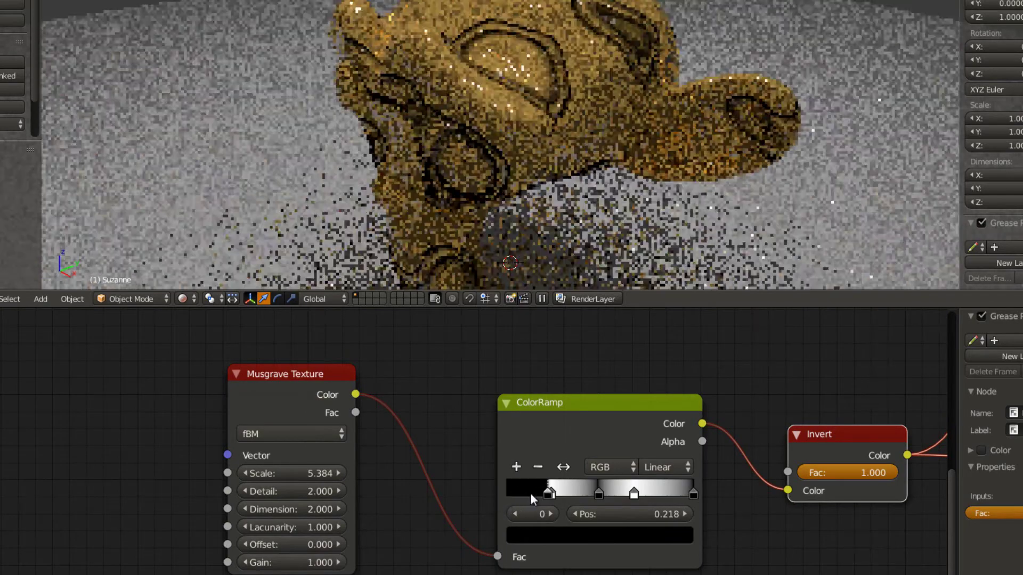
middle_click_drag(343, 429, 248, 453)
scroll(434, 452, "down", 2)
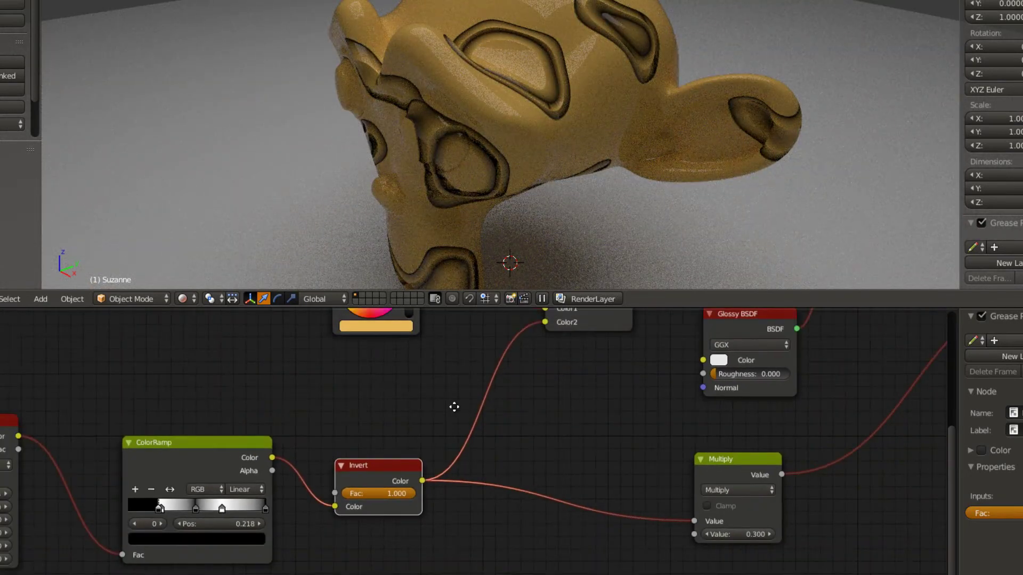
middle_click_drag(454, 406, 411, 482)
scroll(412, 482, "down", 4)
middle_click_drag(487, 467, 463, 465)
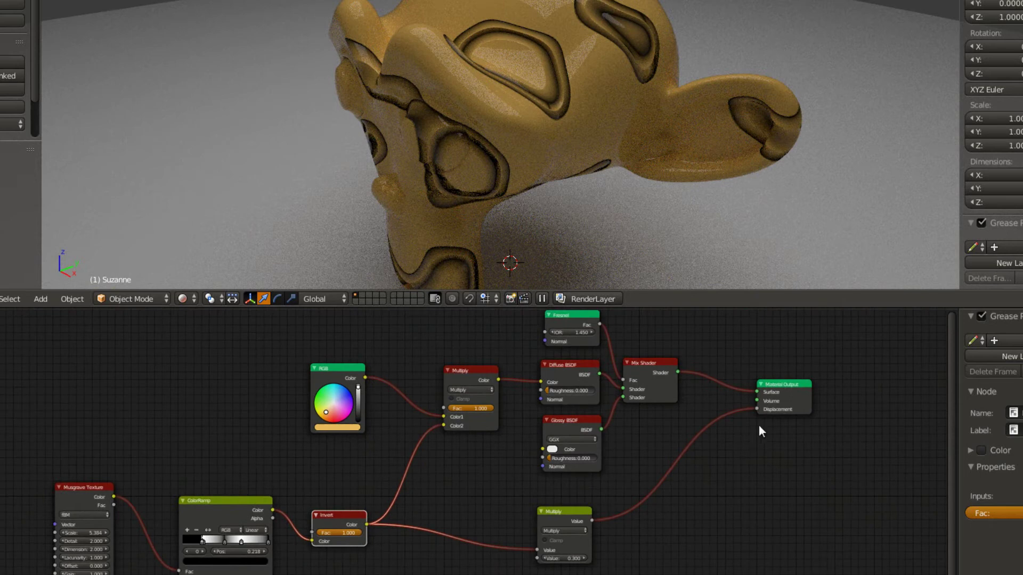